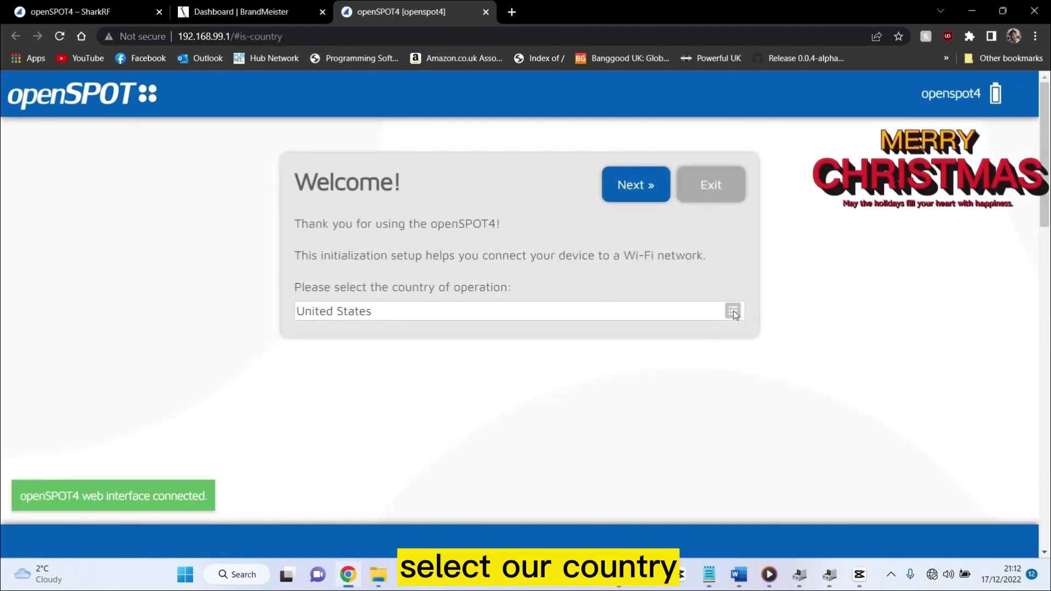
- Set the country of operation to United Kingdom and continue to the Wi-Fi setup
left_click(733, 311)
scroll(478, 380, "down", 2)
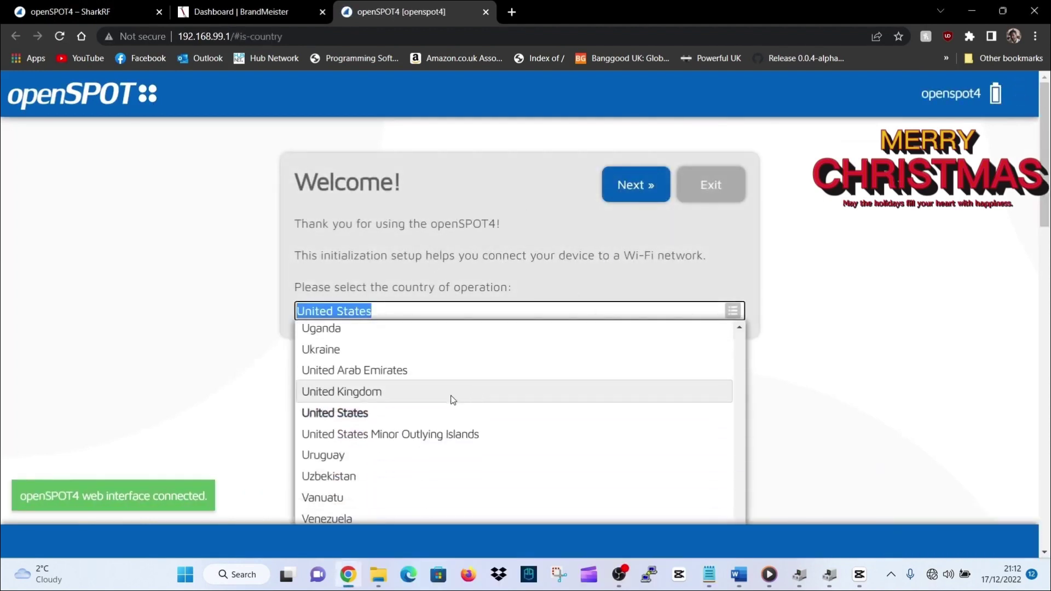
left_click(427, 411)
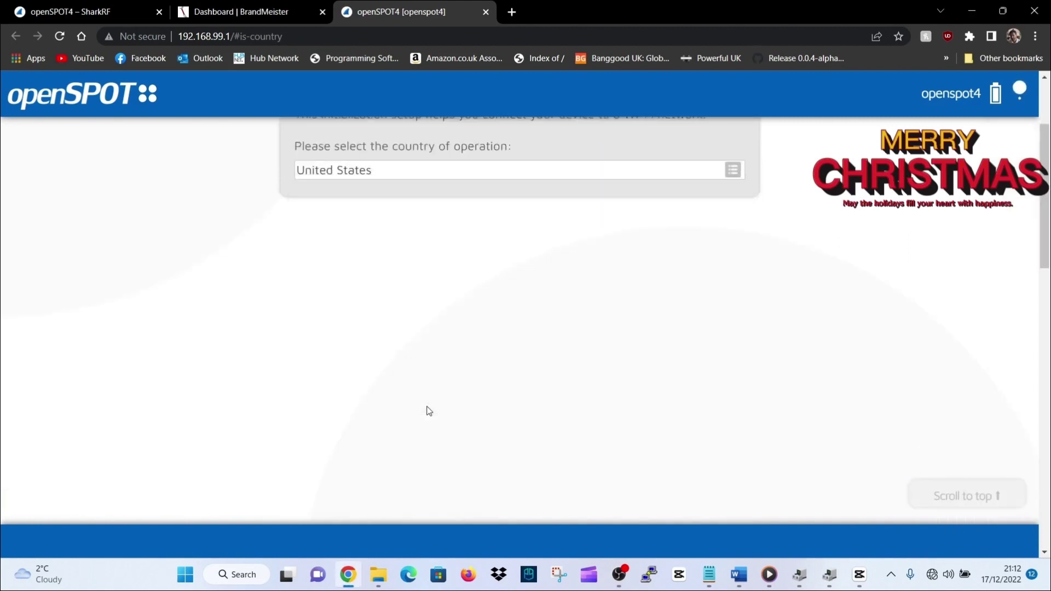
left_click(729, 169)
left_click(427, 365)
scroll(678, 271, "up", 3)
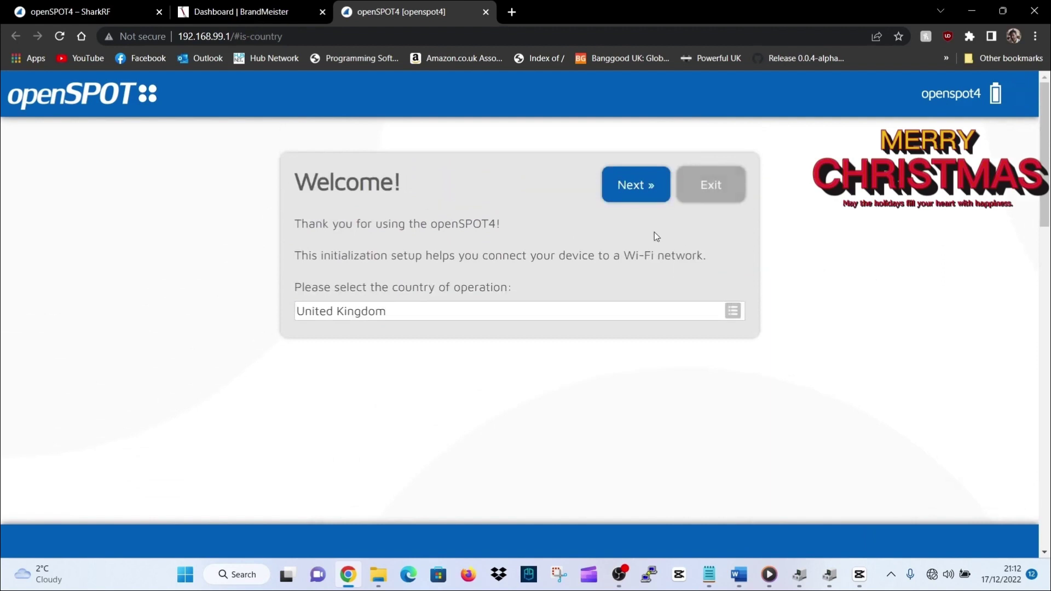
left_click(630, 186)
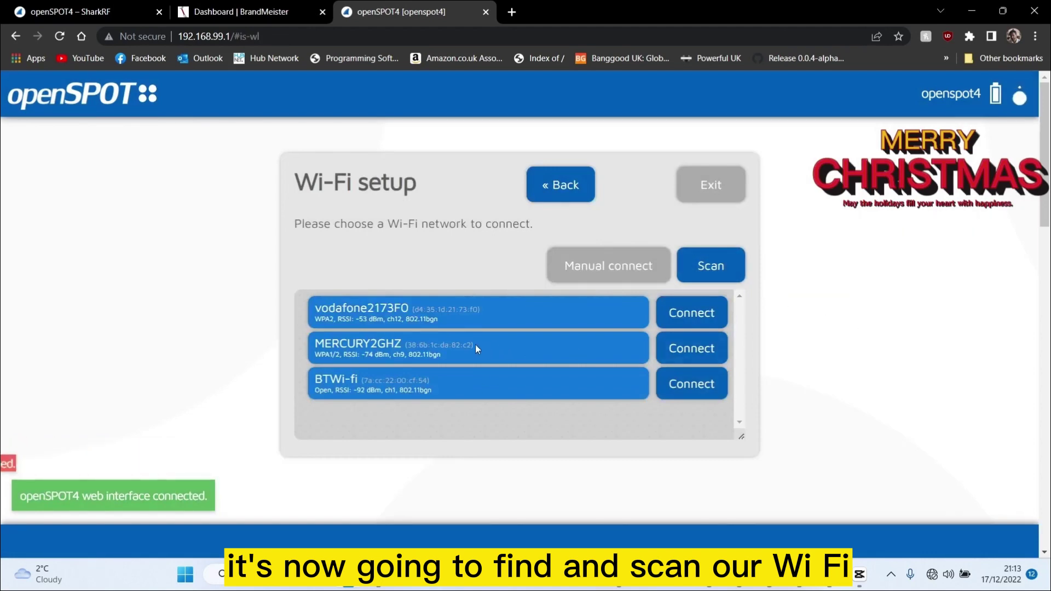
- Connect the device to the vodafone2173F0 Wi-Fi network by entering its network key
left_click(687, 312)
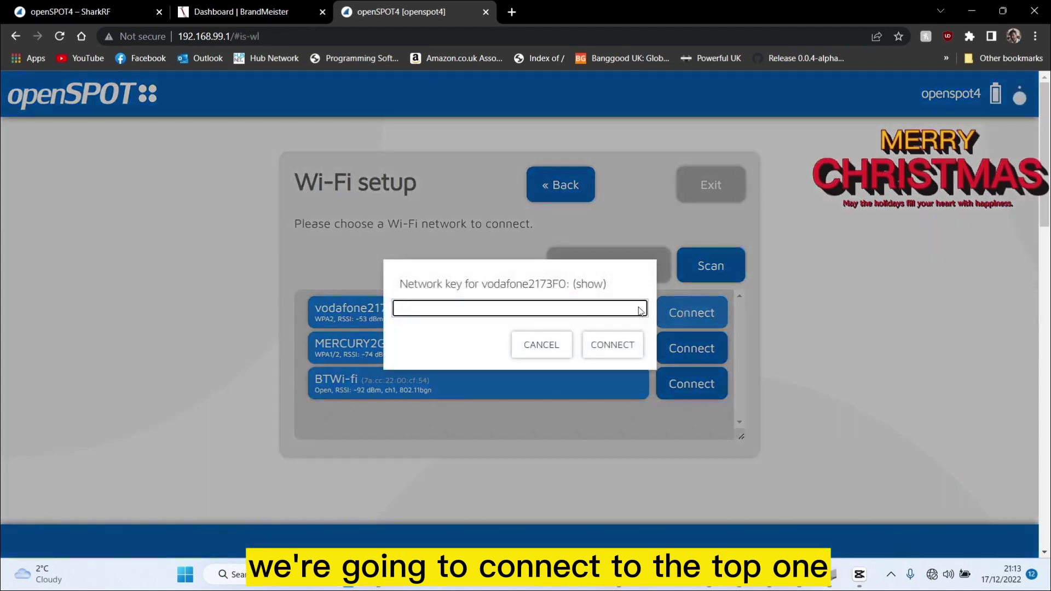
key("Caps_Lock")
key("Caps_Lock")
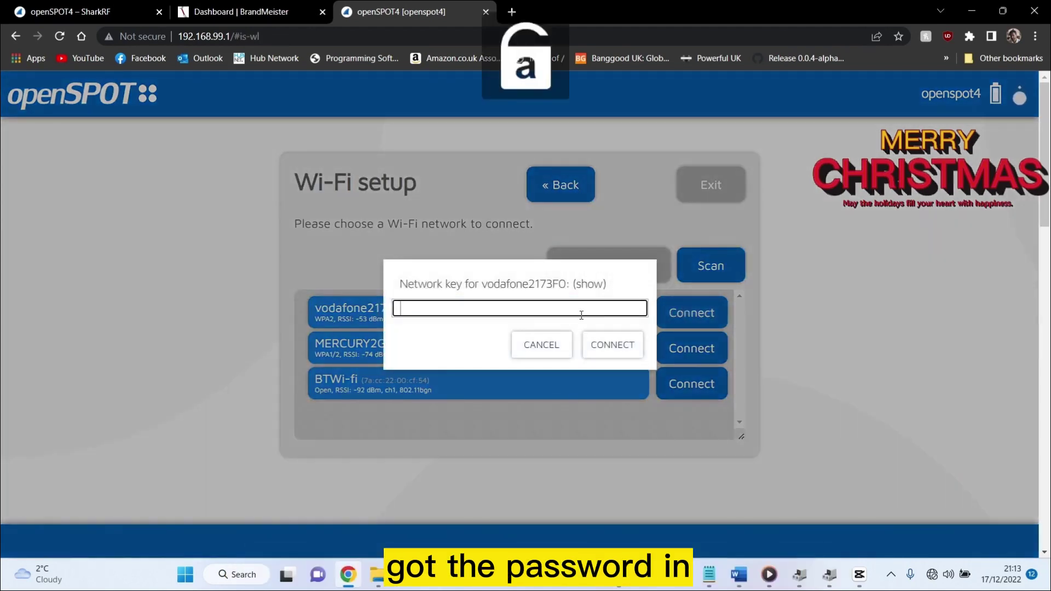
type("••")
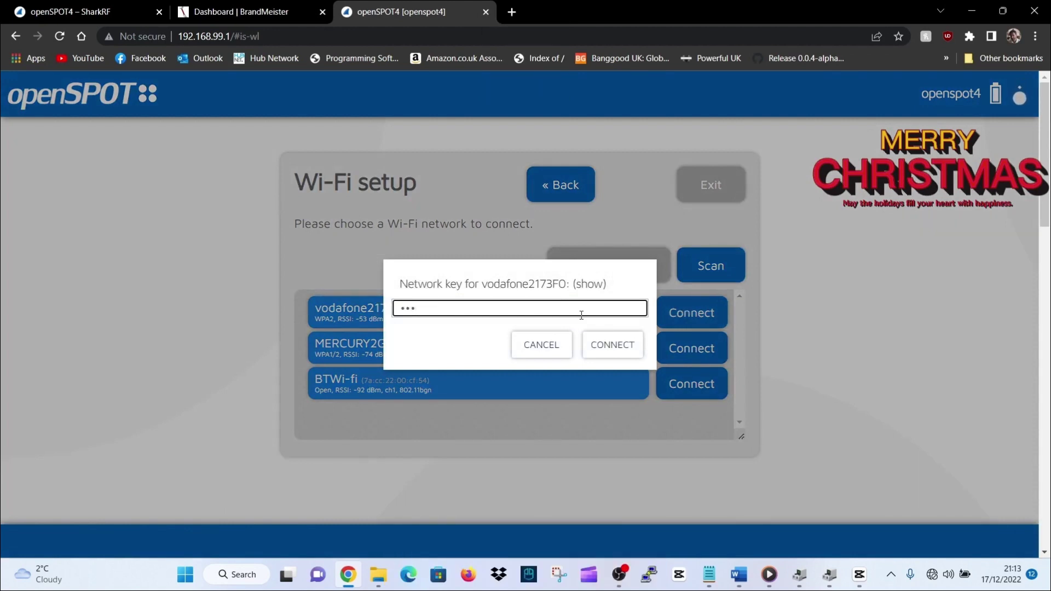
key("Caps_Lock")
type("•")
key("Caps_Lock")
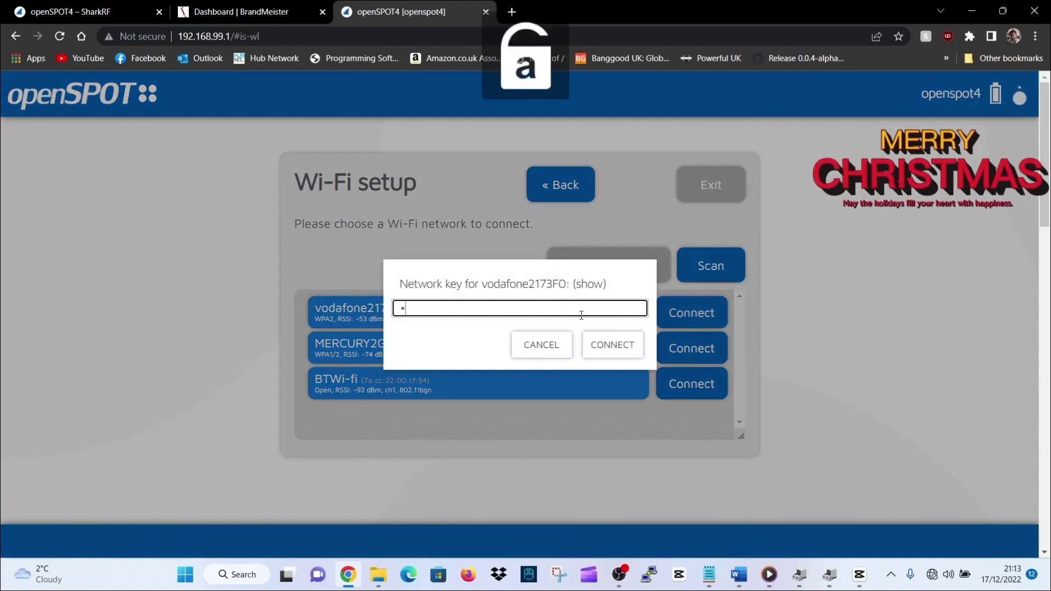
type("••")
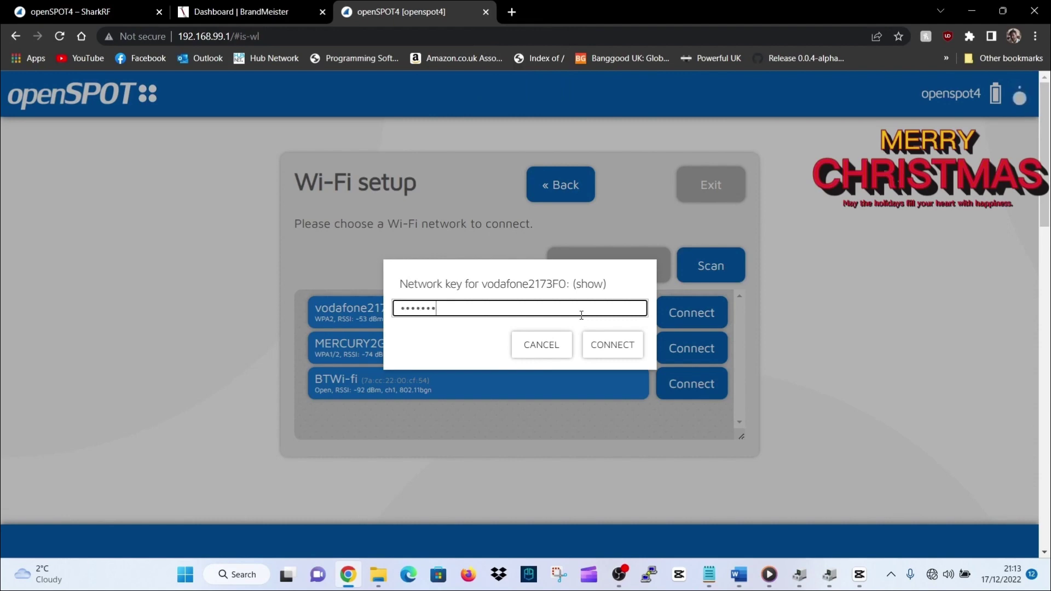
key("Return")
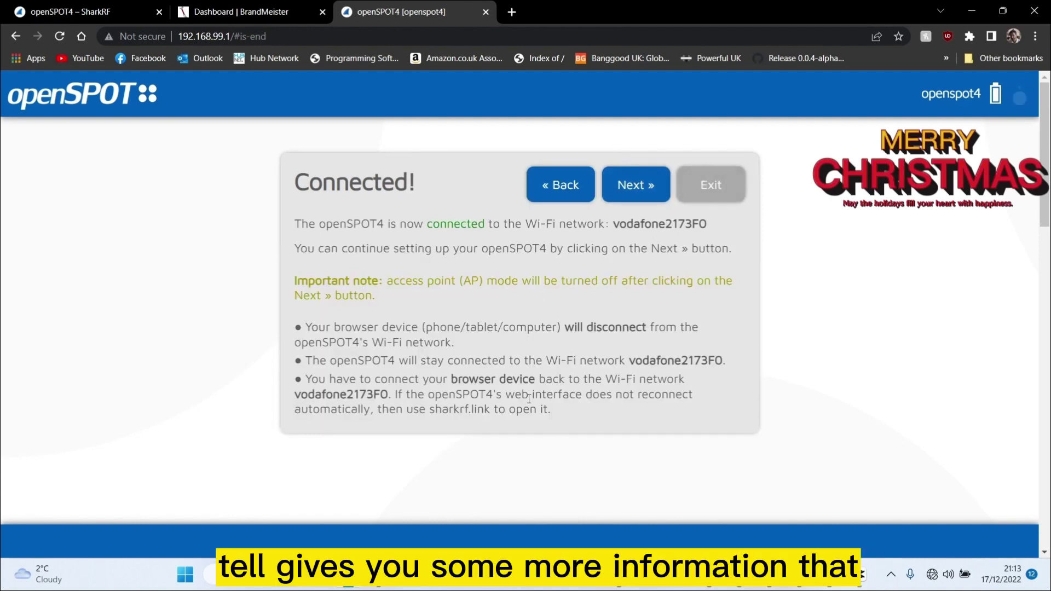
- Continue past the Wi-Fi connection, accept turning off access point mode, and dismiss the Advanced mode note
left_click(635, 186)
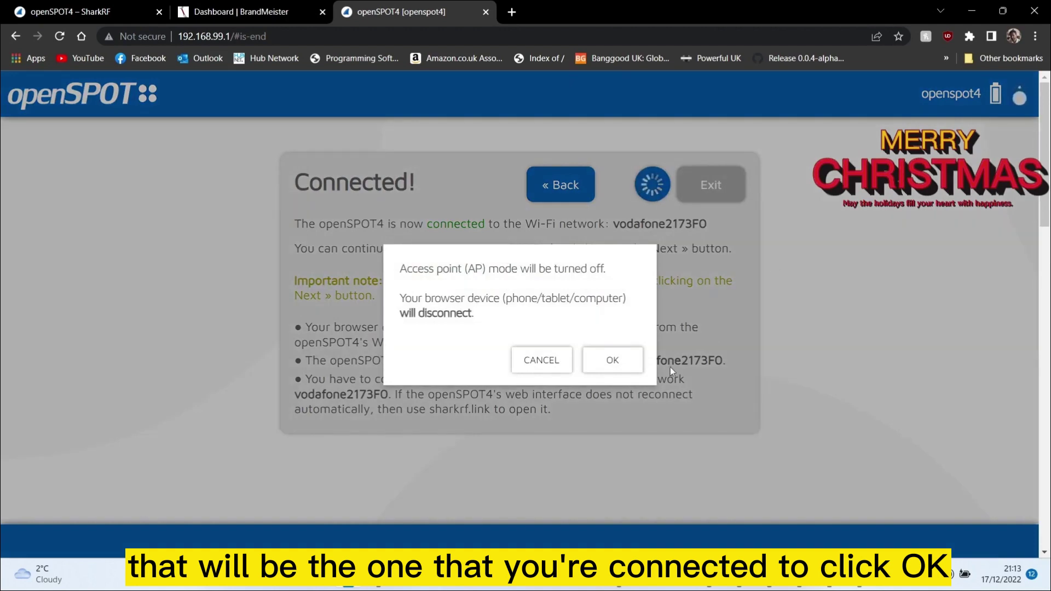
left_click(613, 361)
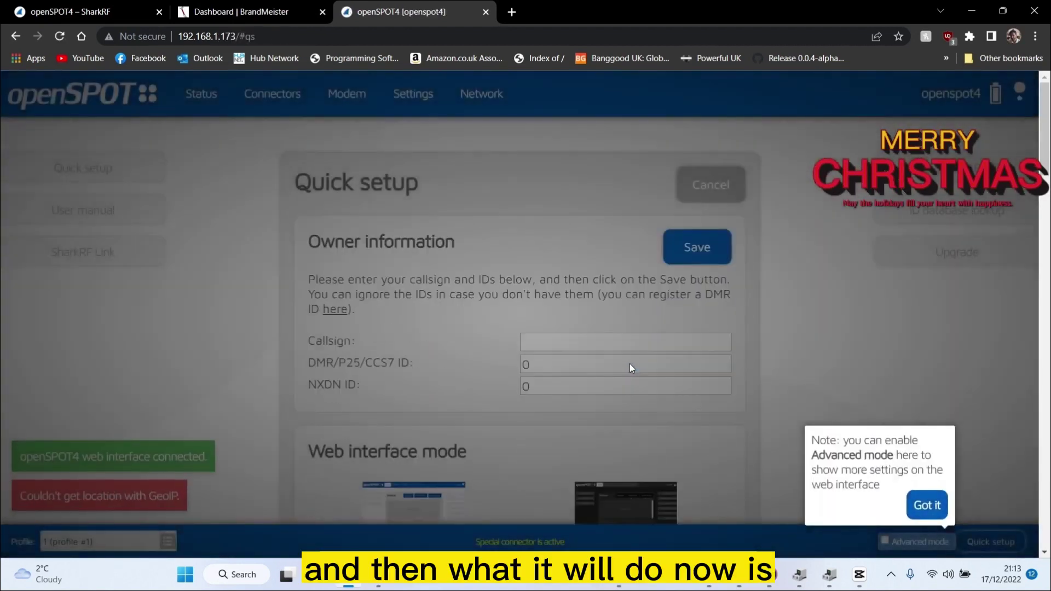
left_click(938, 506)
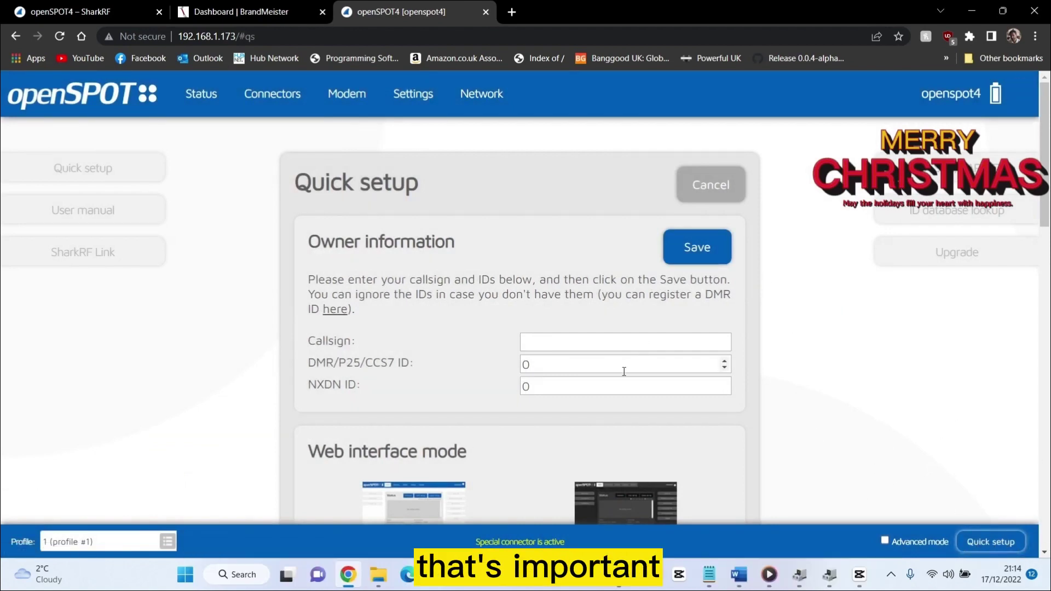
- Enter the owner's callsign in the owner information and save it together with the filled-in IDs
left_click(576, 342)
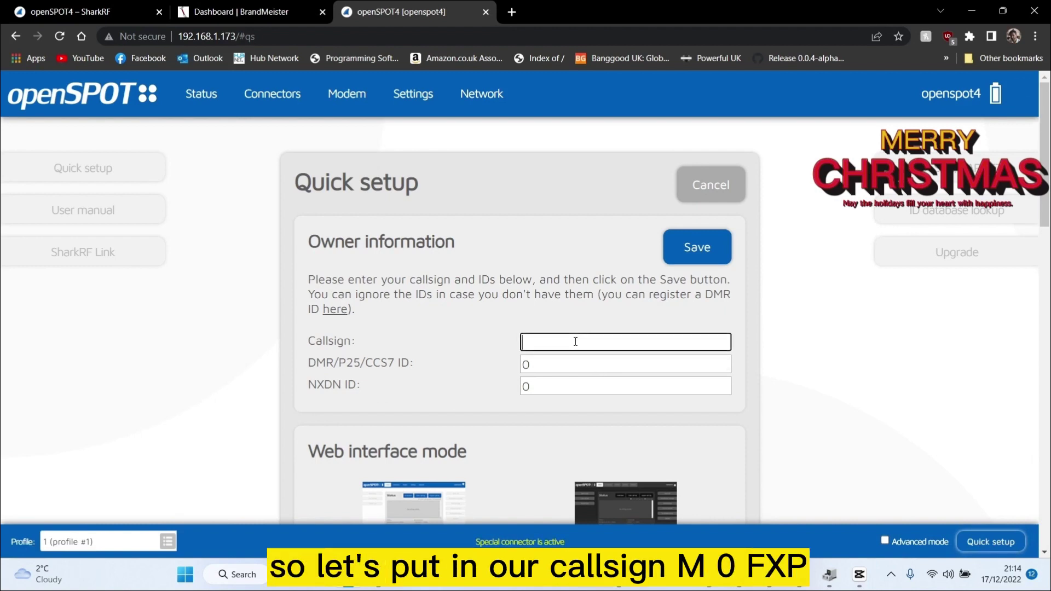
type("M0FXB")
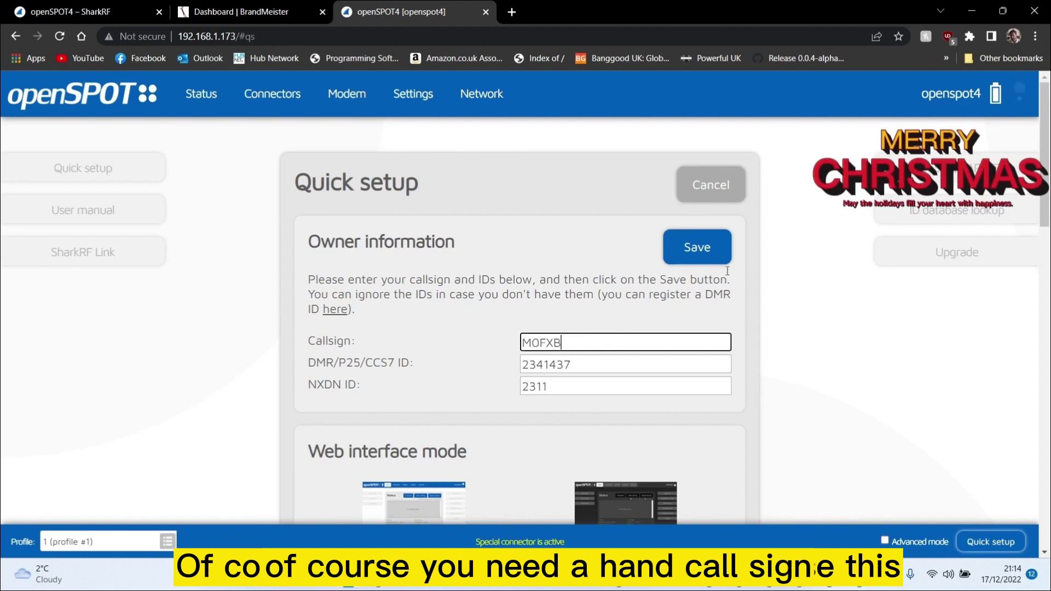
scroll(600, 347, "down", 1)
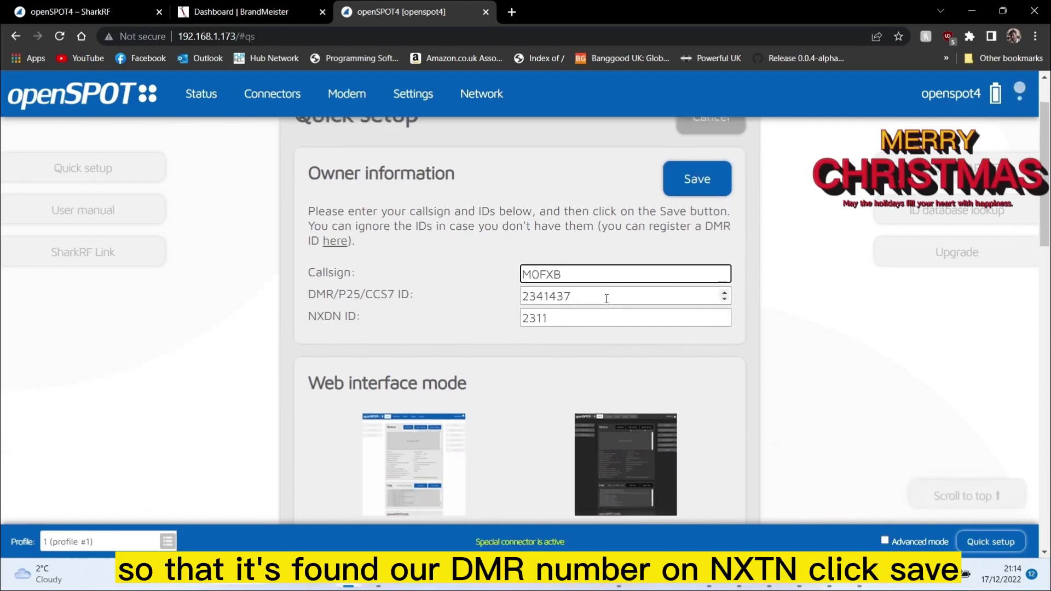
left_click(667, 183)
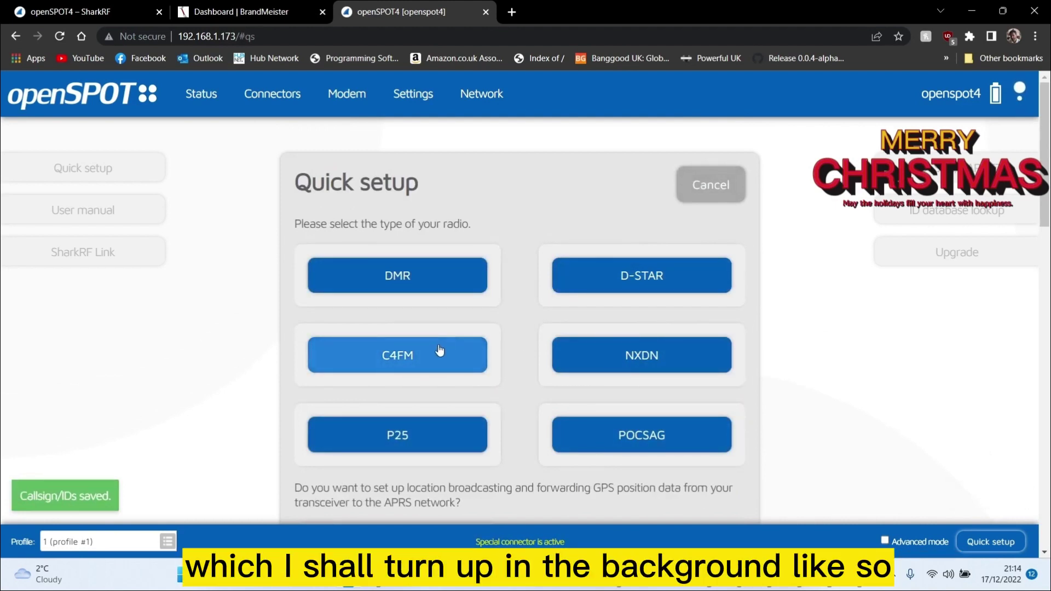
- Choose C4FM as the radio type and BrandMeister as the network to connect to
left_click(414, 357)
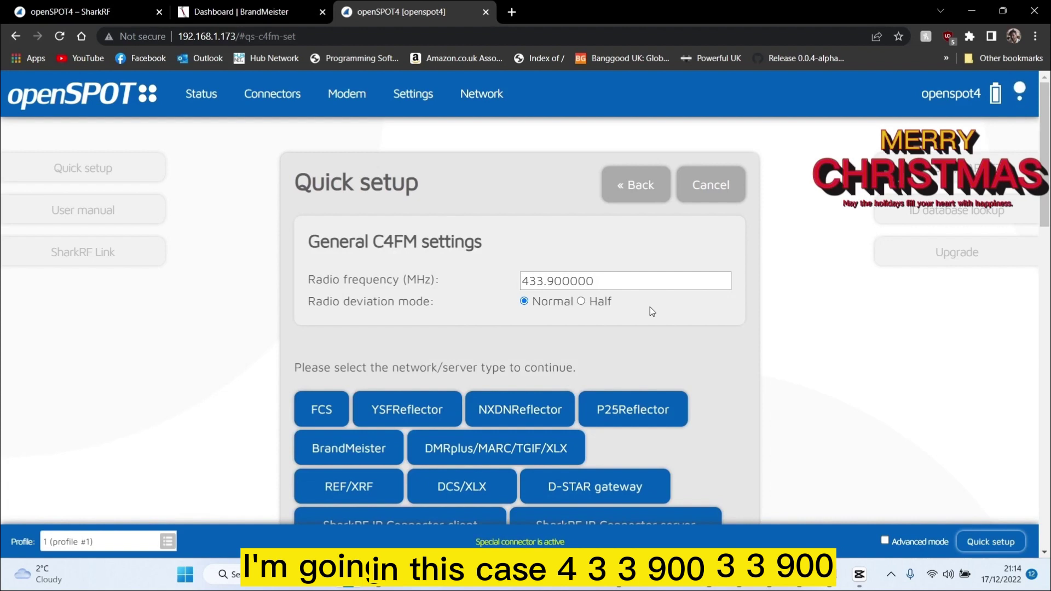
scroll(520, 370, "down", 3)
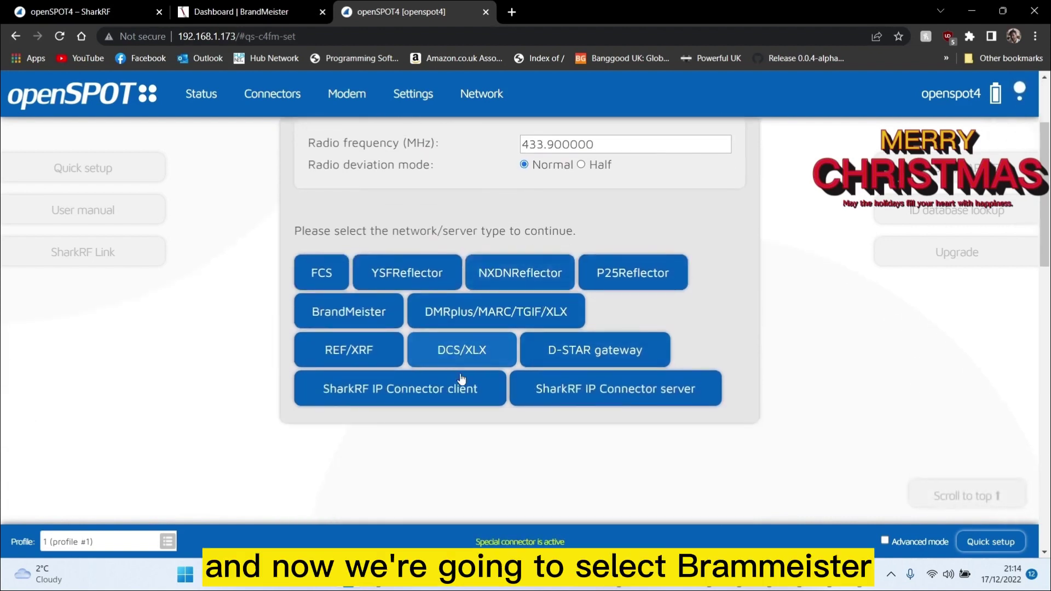
left_click(349, 312)
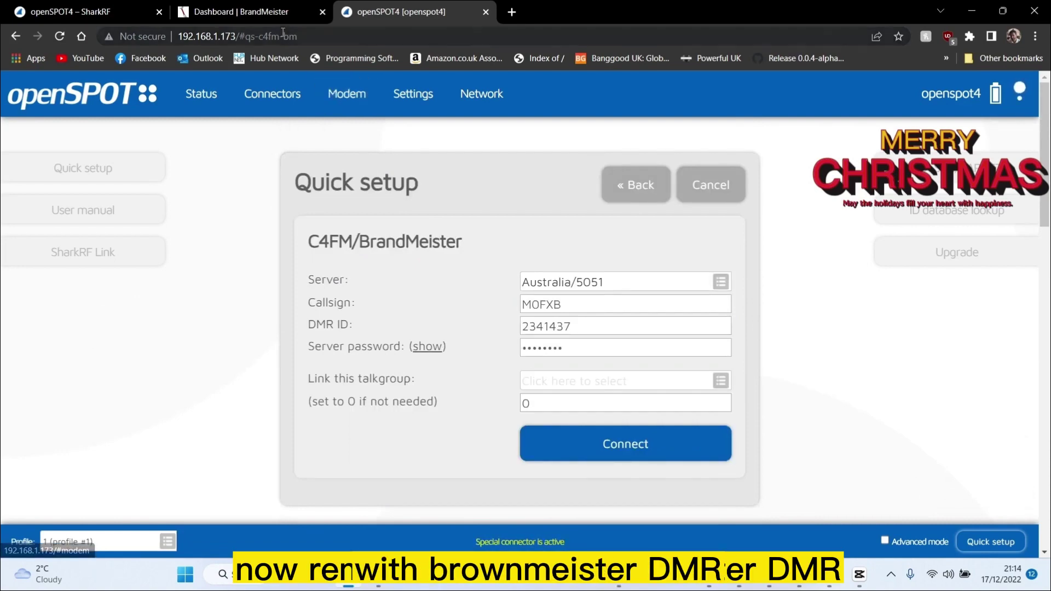
- Open the SelfCare settings on the BrandMeister site and examine the Hotspot Security password section
left_click(237, 12)
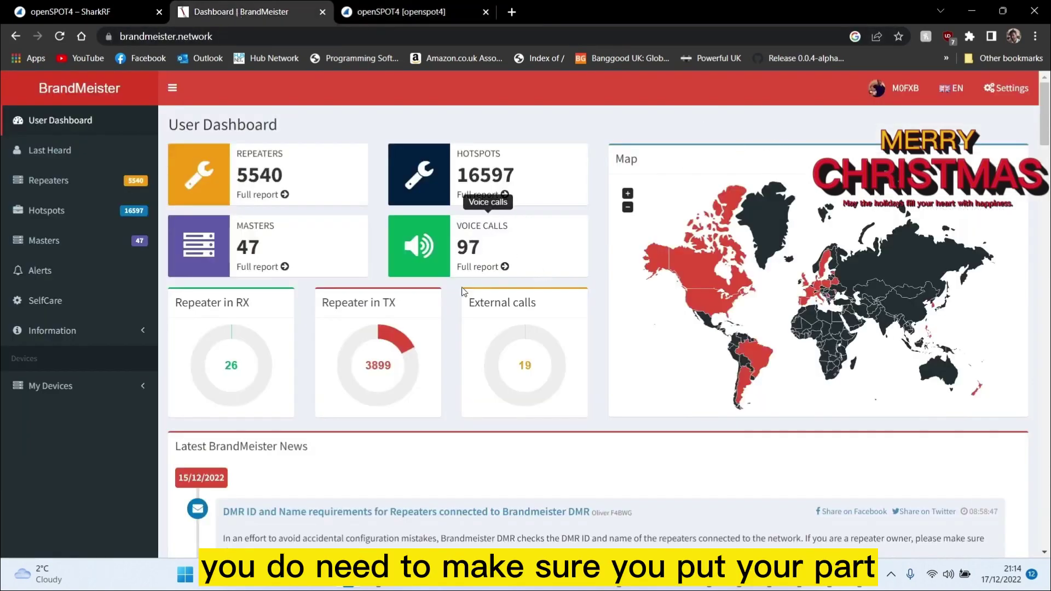
scroll(431, 209, "down", 2)
scroll(431, 208, "up", 2)
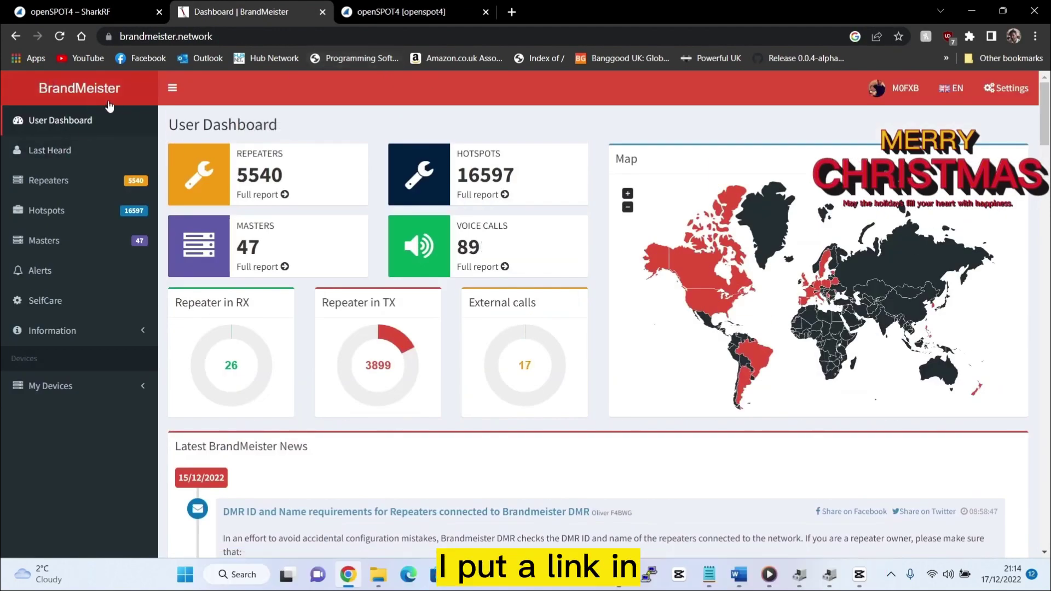
left_click(898, 88)
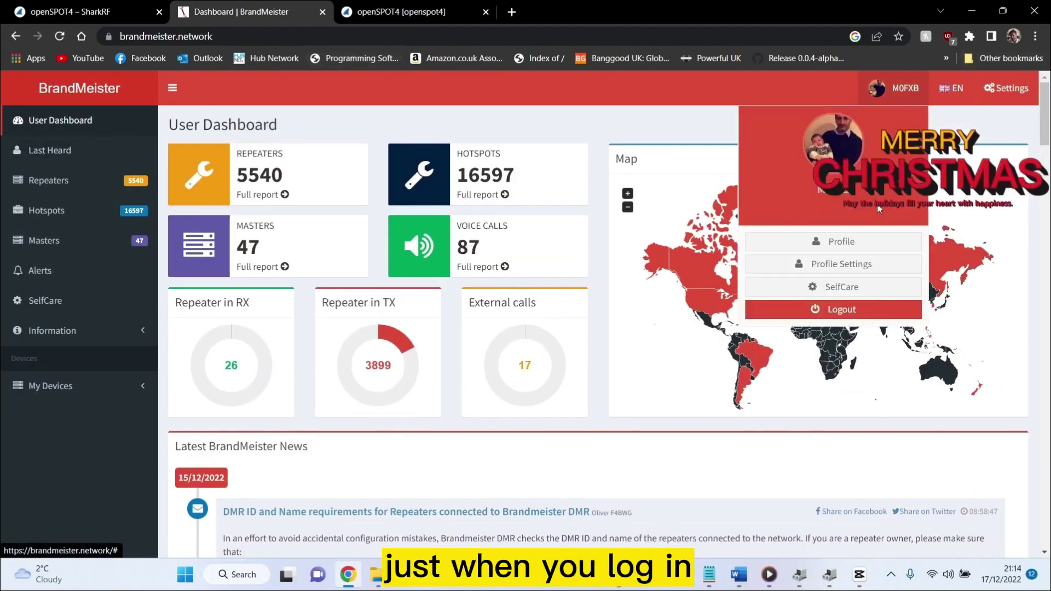
left_click(841, 290)
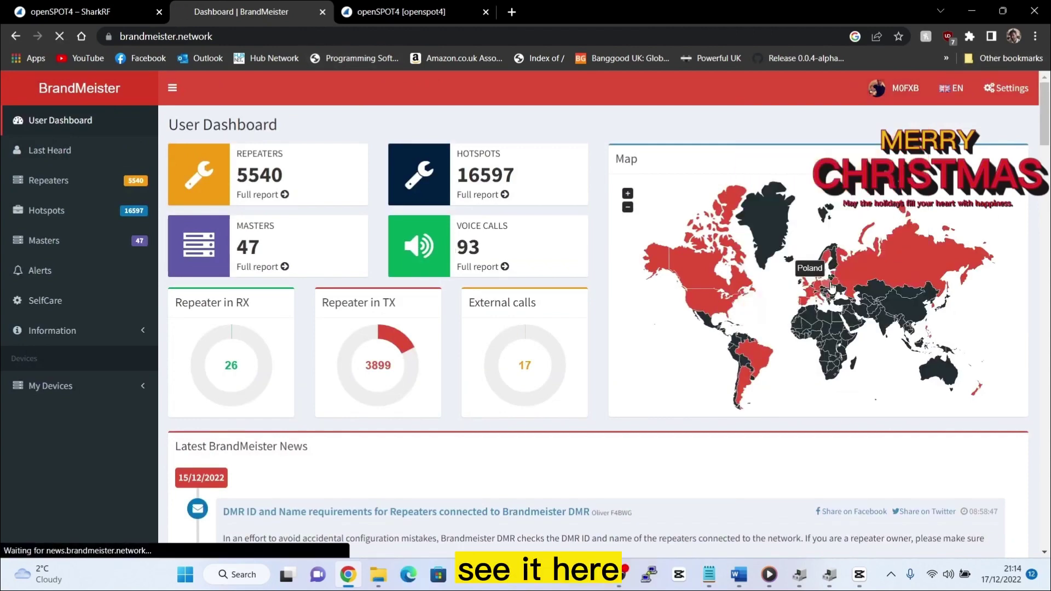
scroll(465, 317, "down", 3)
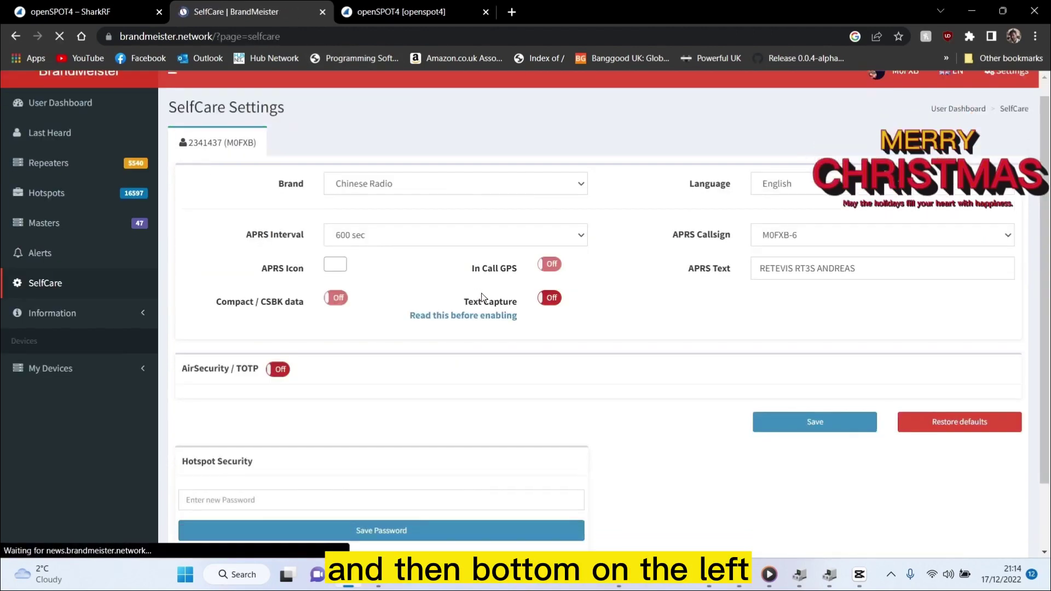
scroll(254, 411, "down", 2)
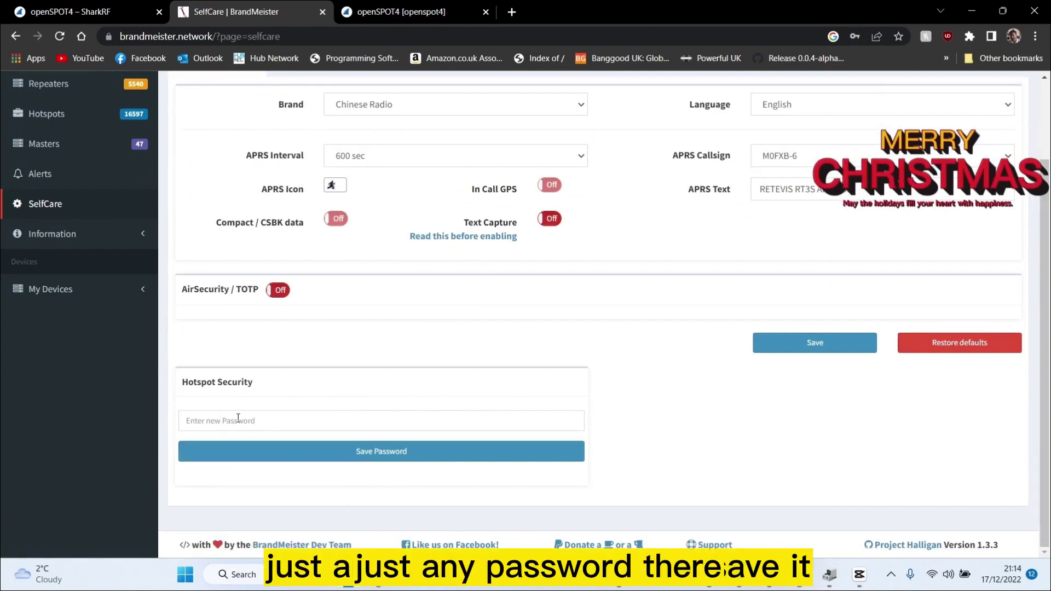
left_click(383, 462)
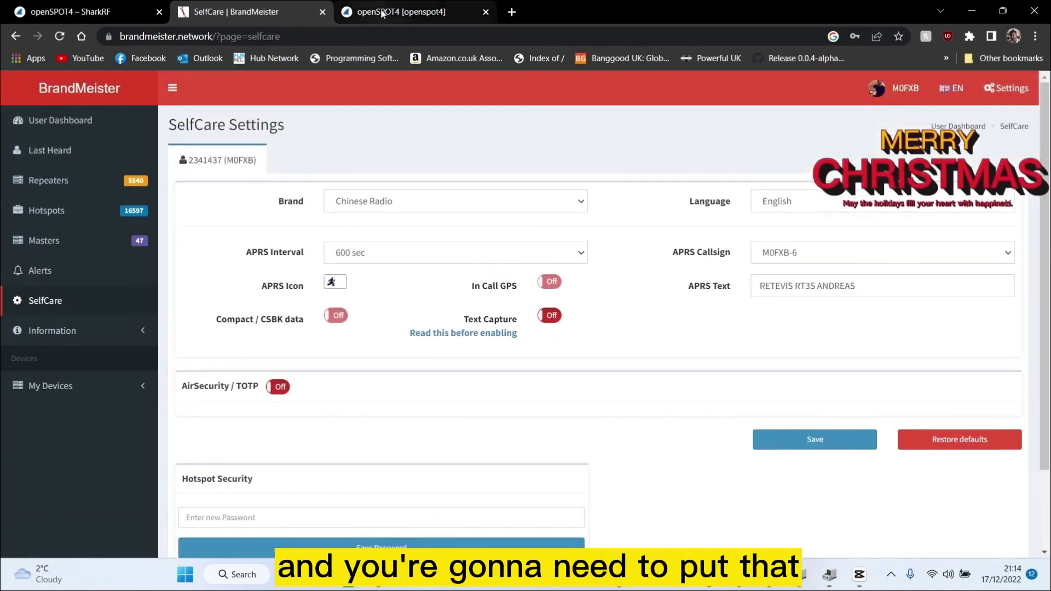
- Return to the openSPOT4 quick setup and set the BrandMeister server to United Kingdom/2341
left_click(381, 13)
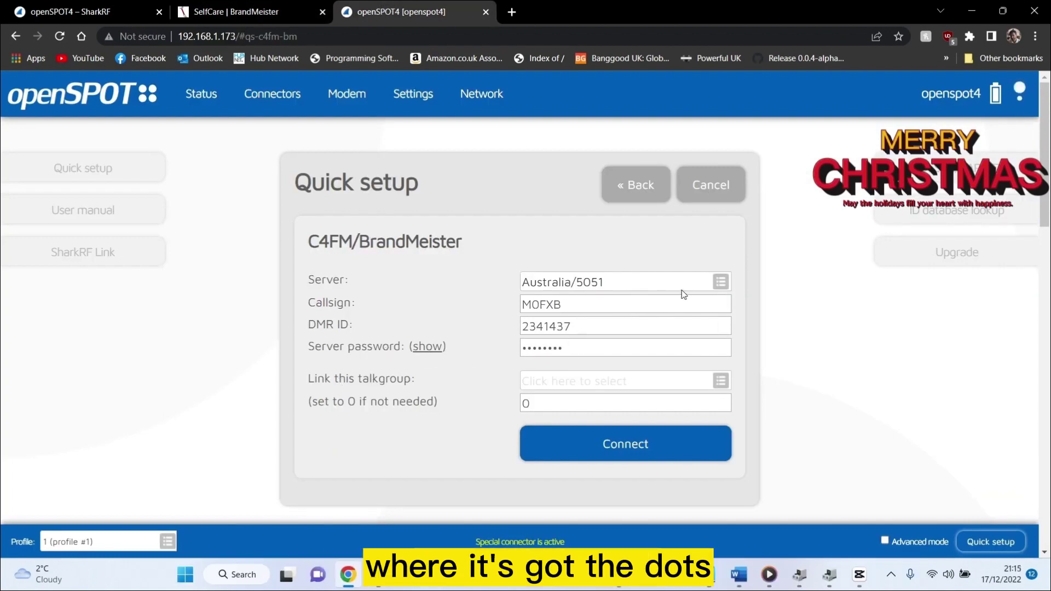
left_click(720, 281)
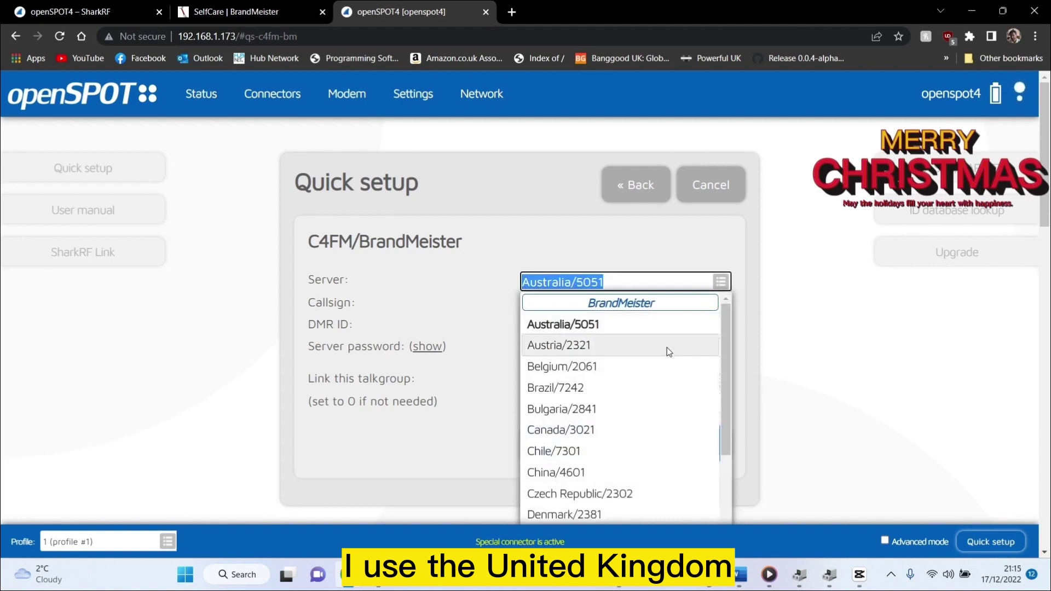
scroll(667, 352, "down", 3)
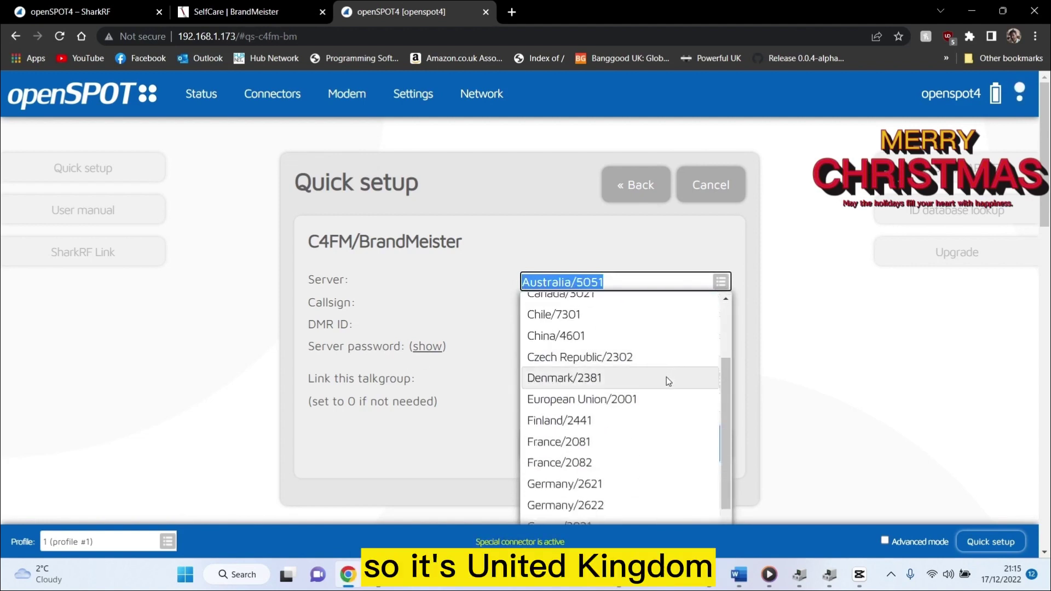
scroll(668, 378, "down", 3)
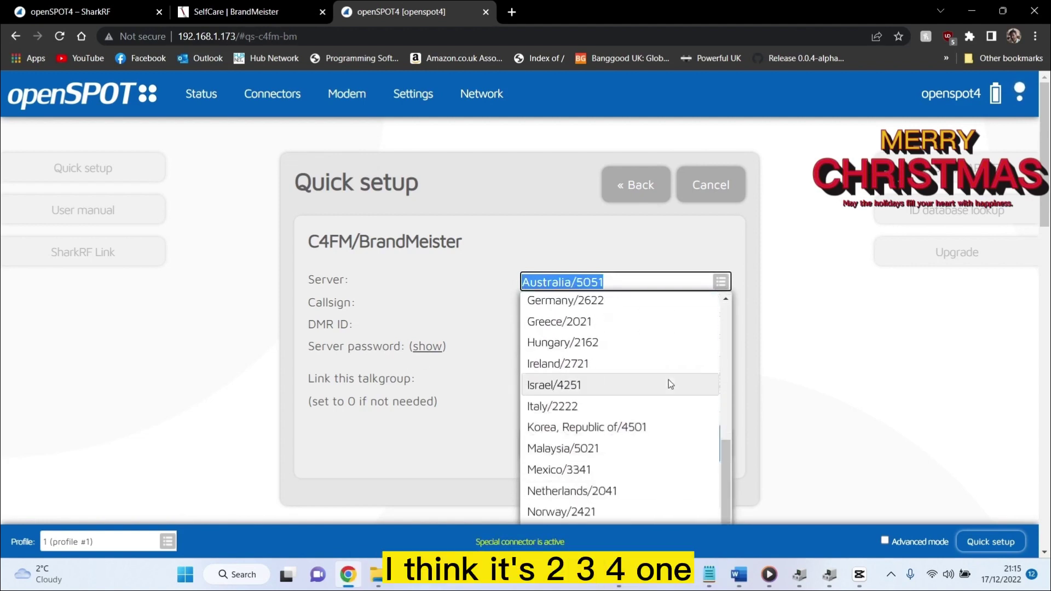
scroll(668, 379, "down", 3)
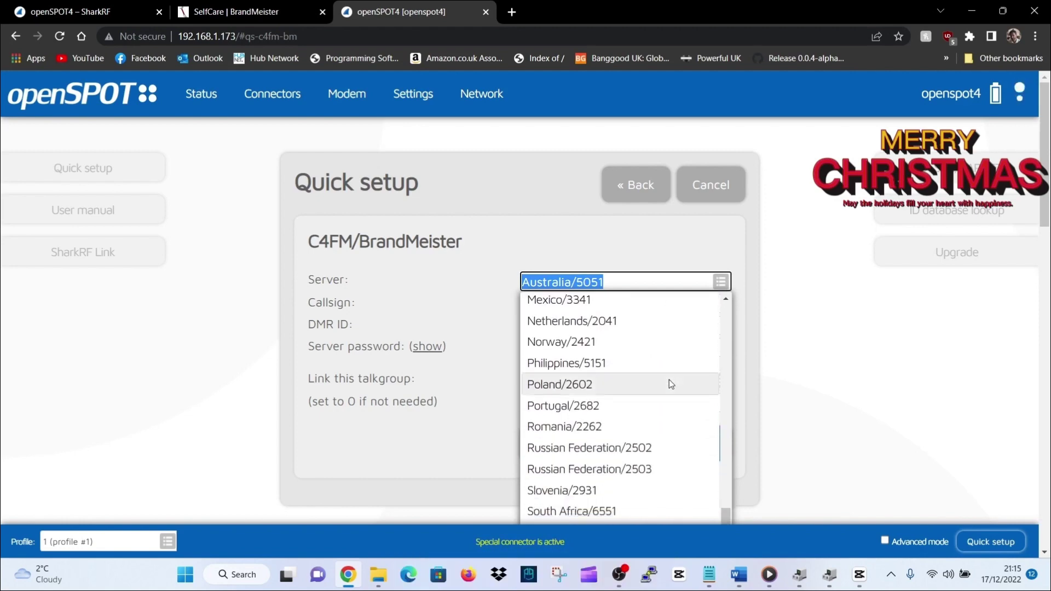
scroll(668, 412, "down", 5)
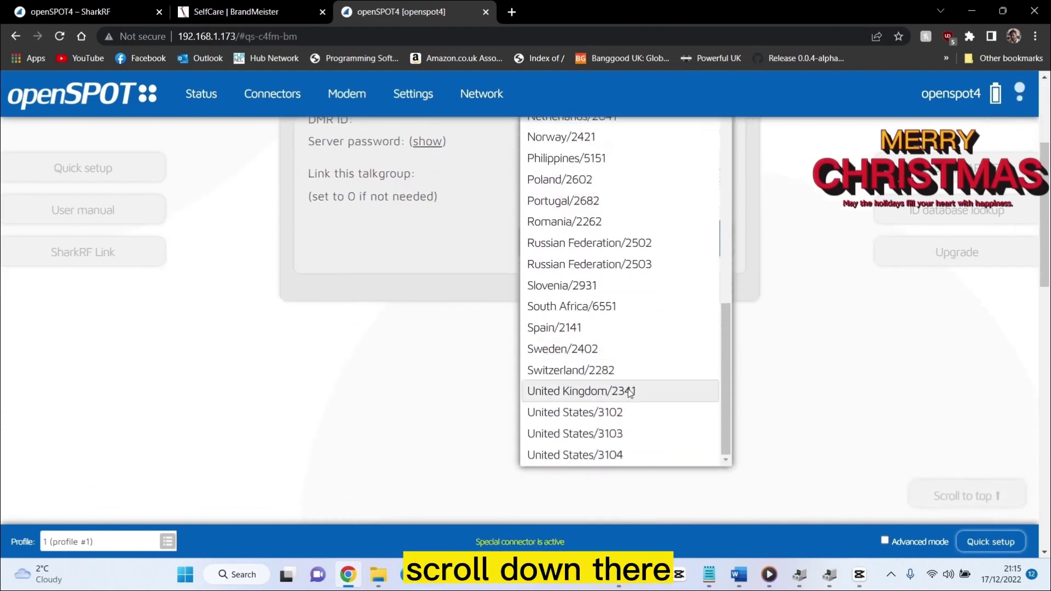
left_click(630, 392)
scroll(756, 312, "up", 4)
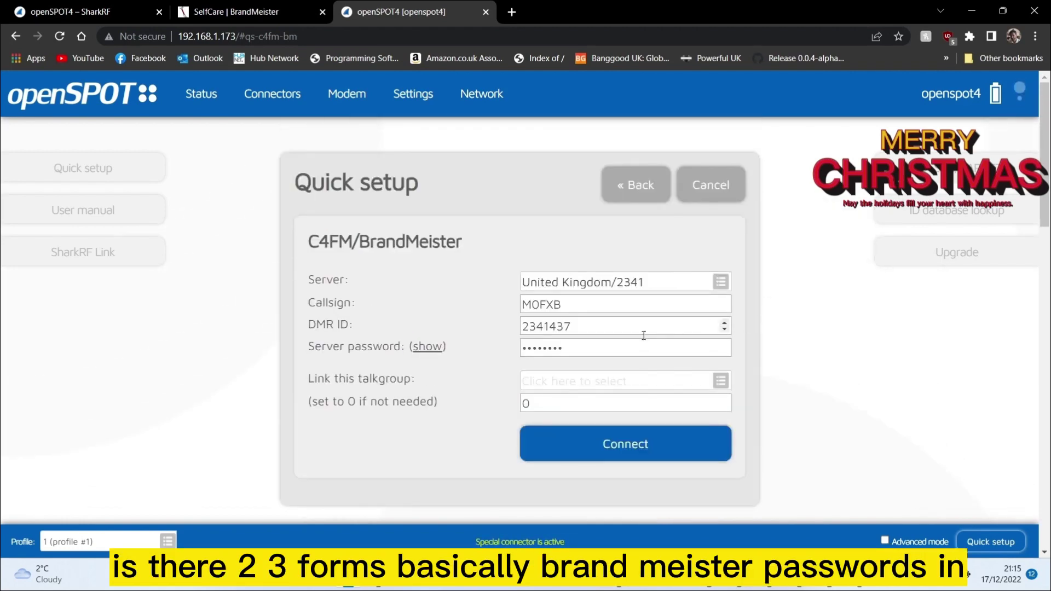
- Link the 91 World-wide talkgroup in the C4FM/BrandMeister setup and connect the hotspot
left_click(730, 382)
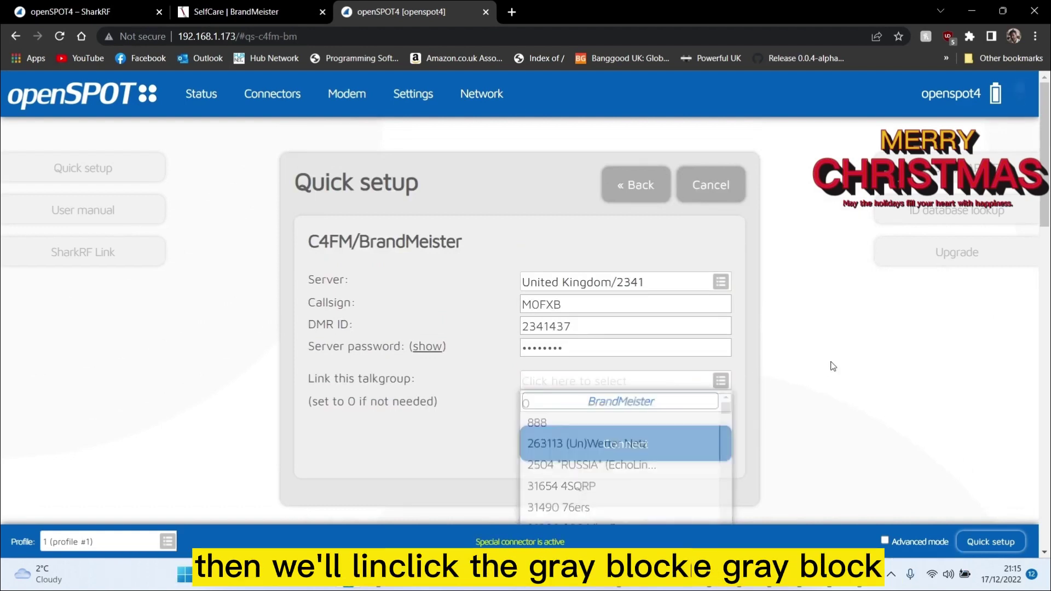
left_click(639, 382)
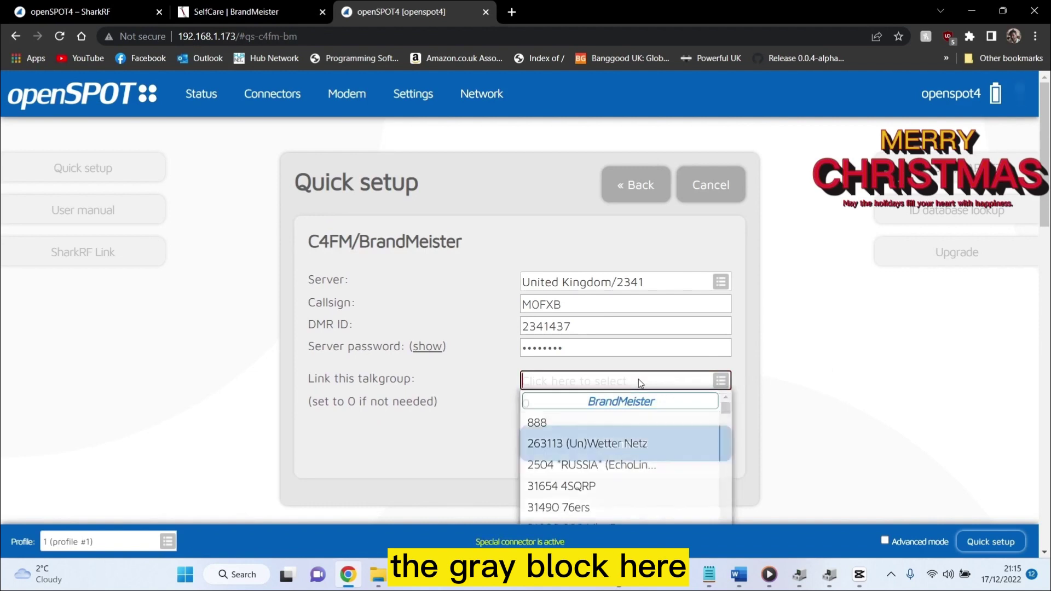
type("world")
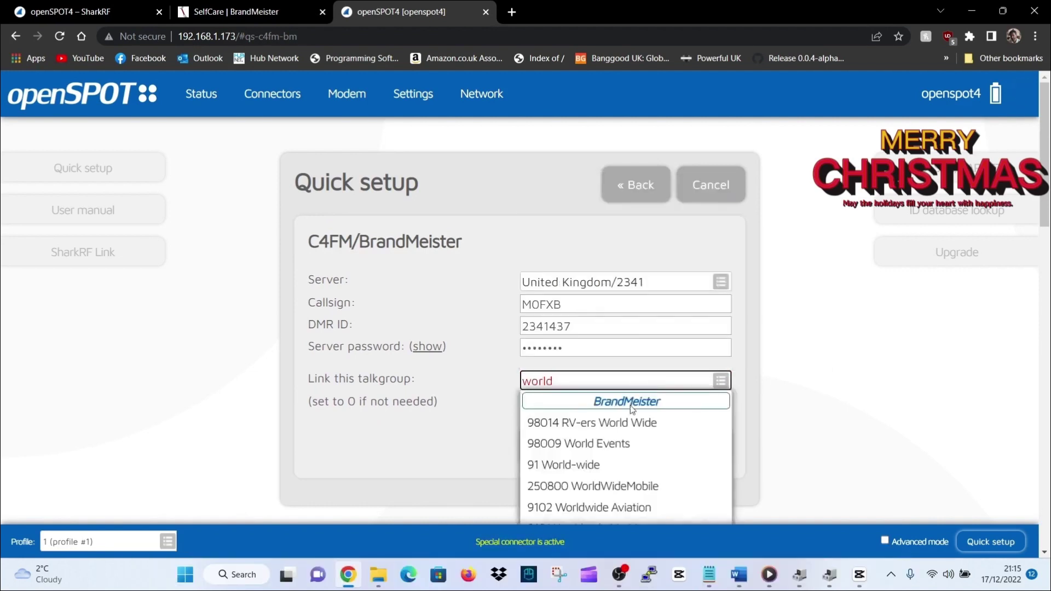
left_click(604, 463)
scroll(805, 345, "down", 2)
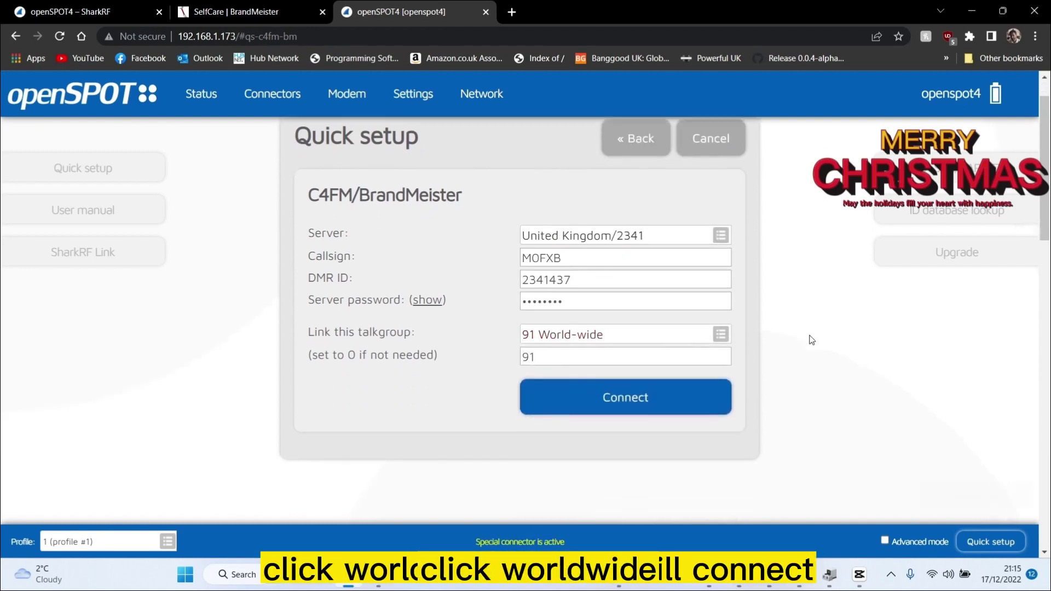
left_click(642, 391)
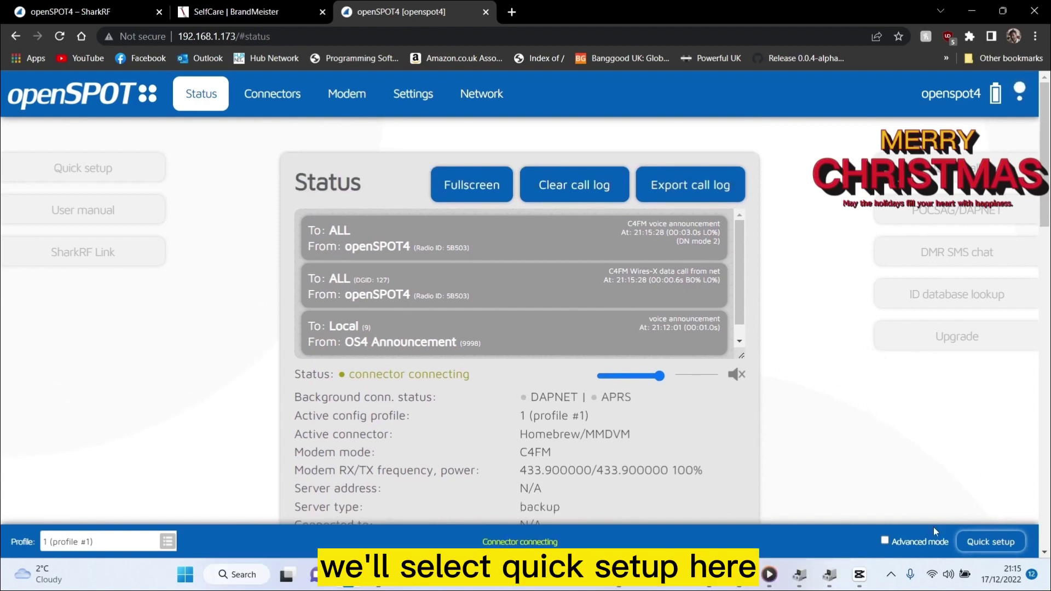
- Start a new quick setup with C4FM as the radio type and REF/XRF as the network
left_click(992, 542)
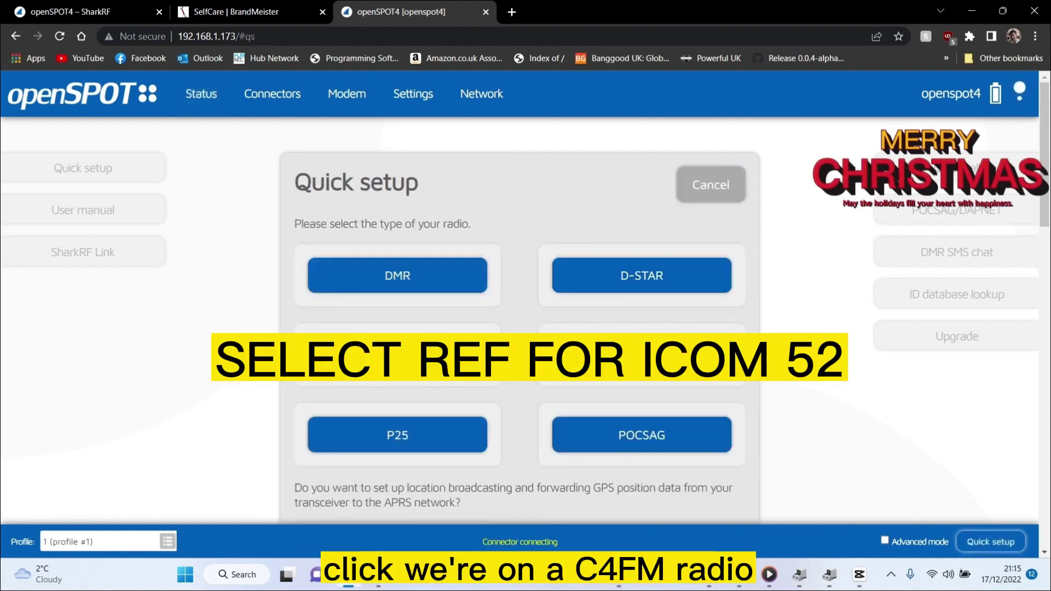
left_click(397, 356)
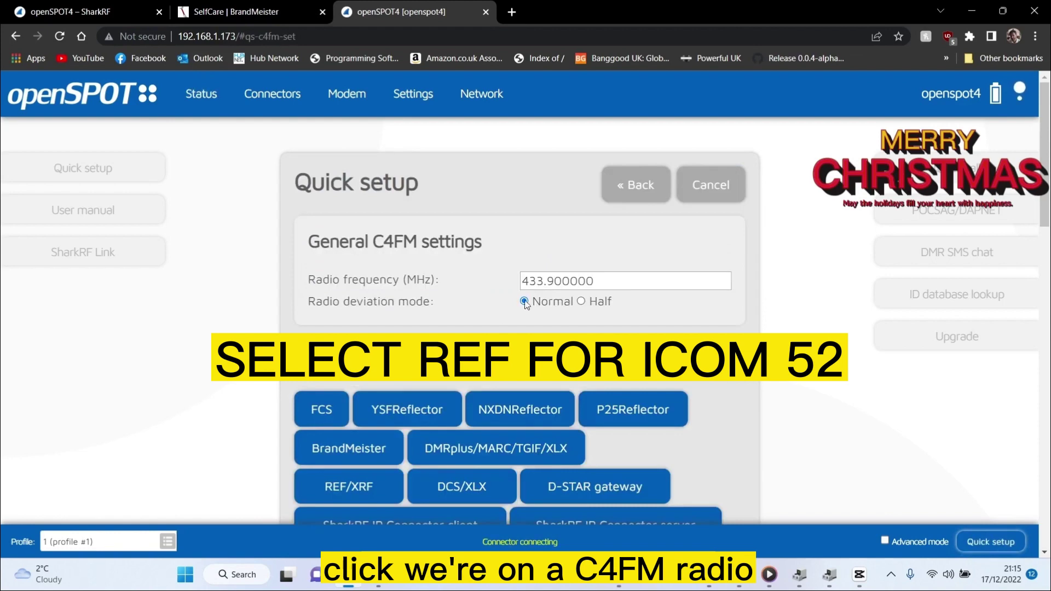
scroll(649, 333, "down", 3)
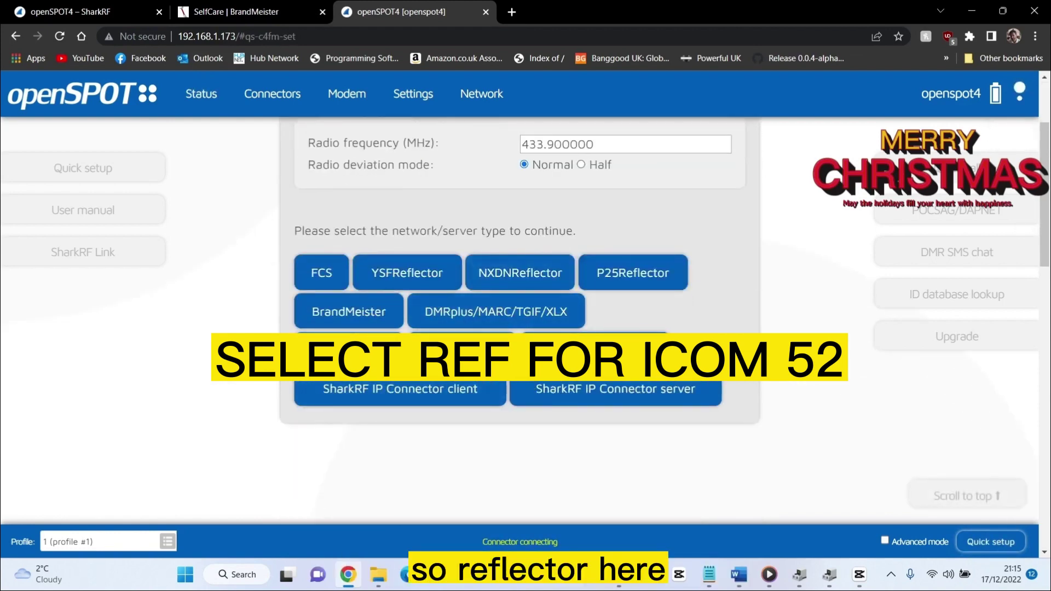
left_click(629, 350)
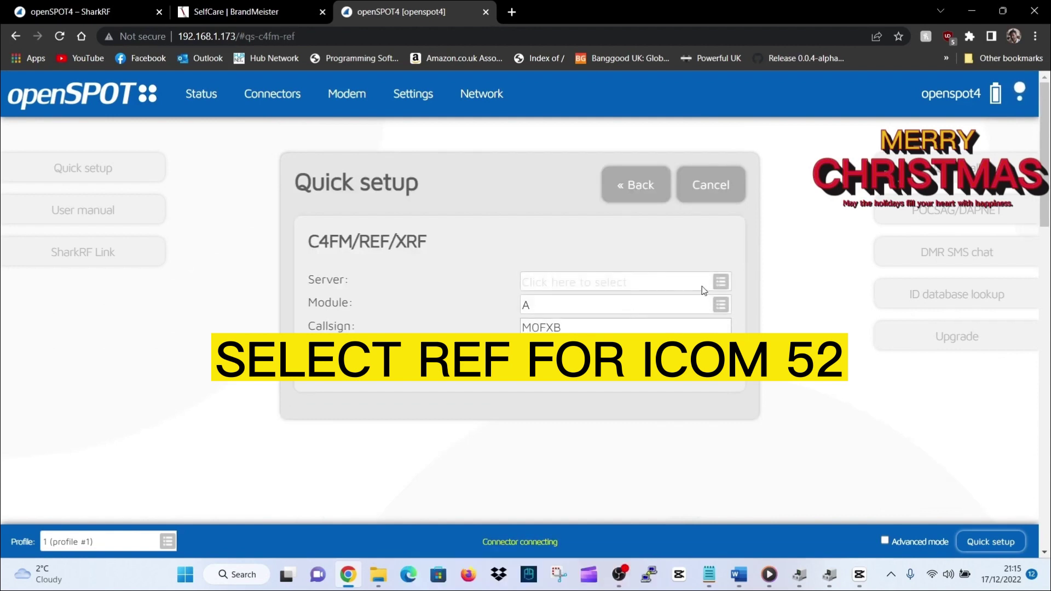
- Set the module to C and the server to REF001, and connect the hotspot to that reflector
left_click(731, 307)
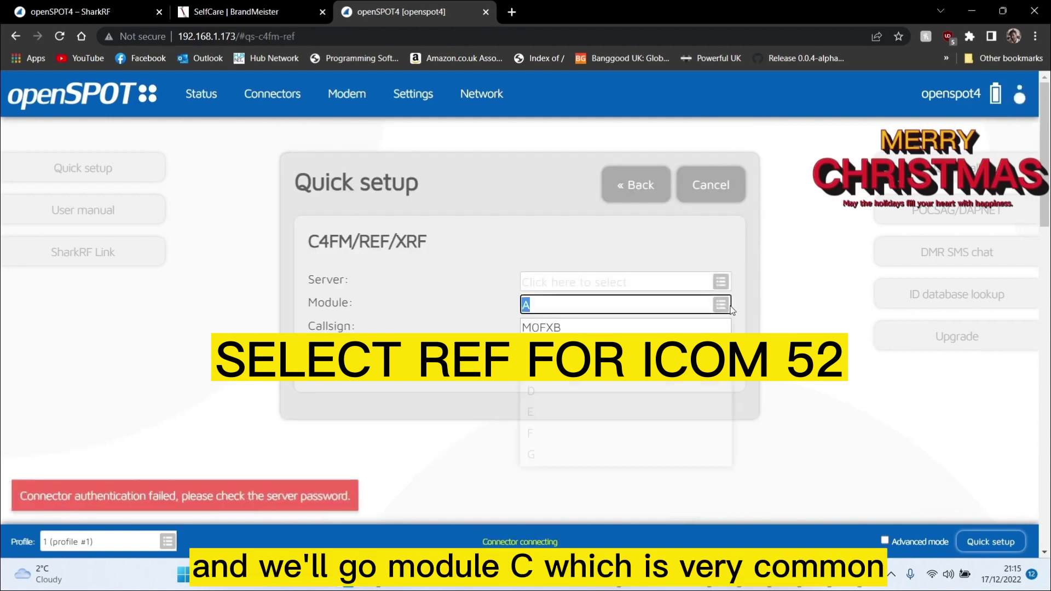
left_click(532, 370)
left_click(721, 282)
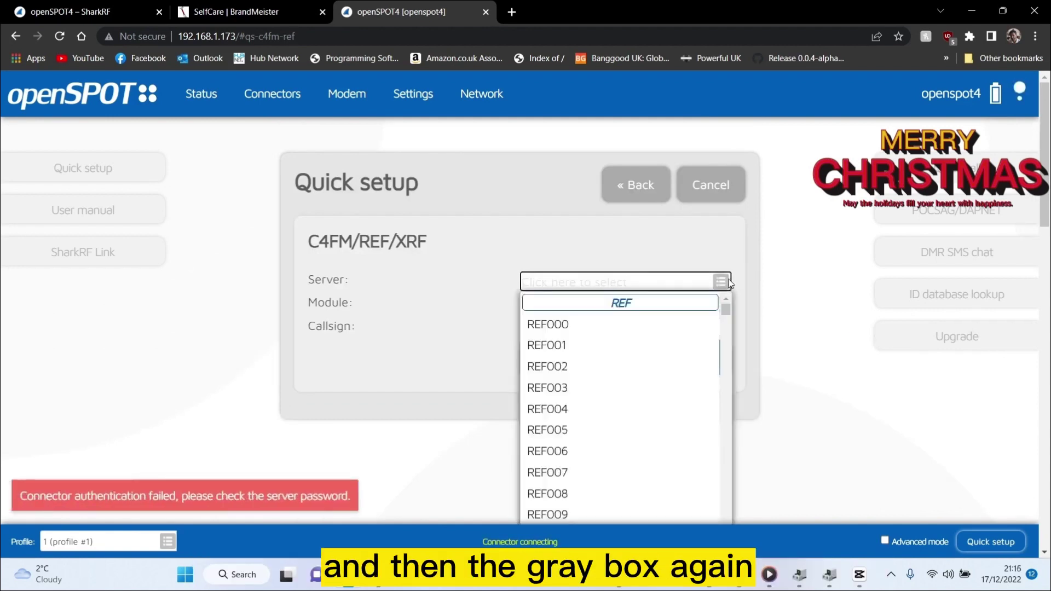
left_click(577, 348)
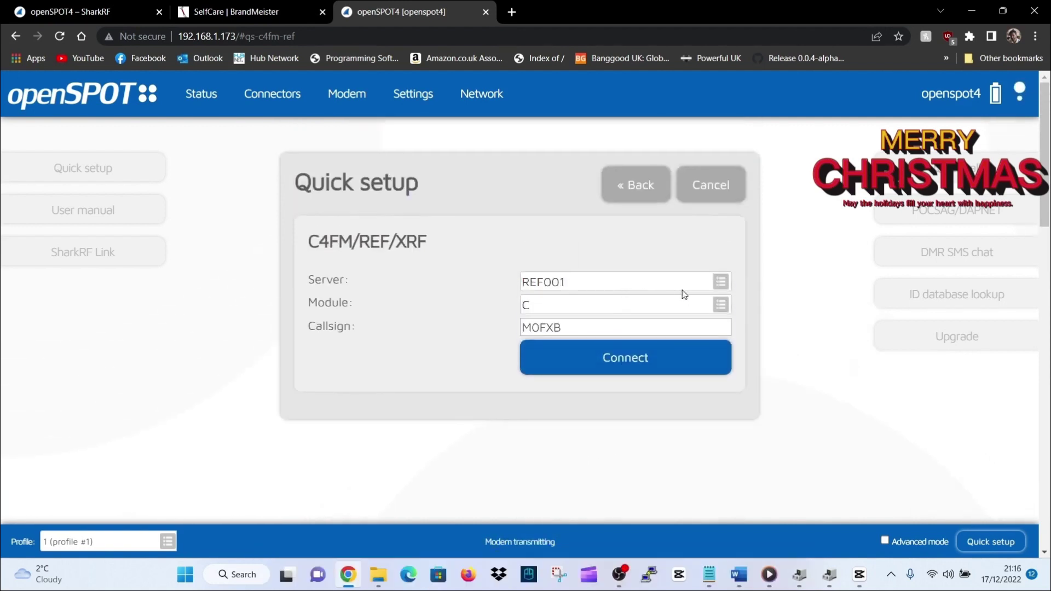
left_click(635, 363)
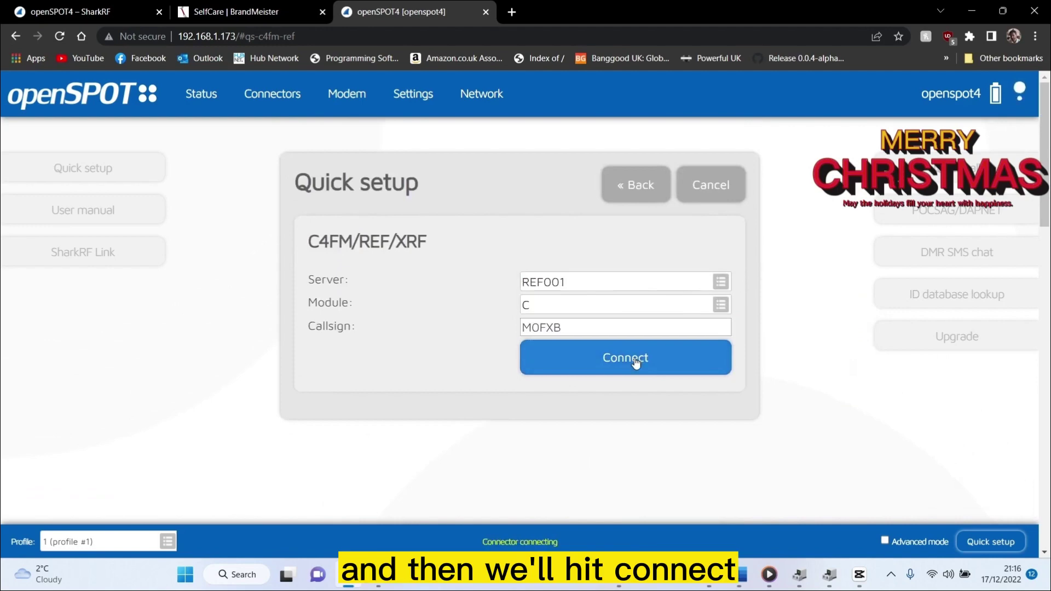
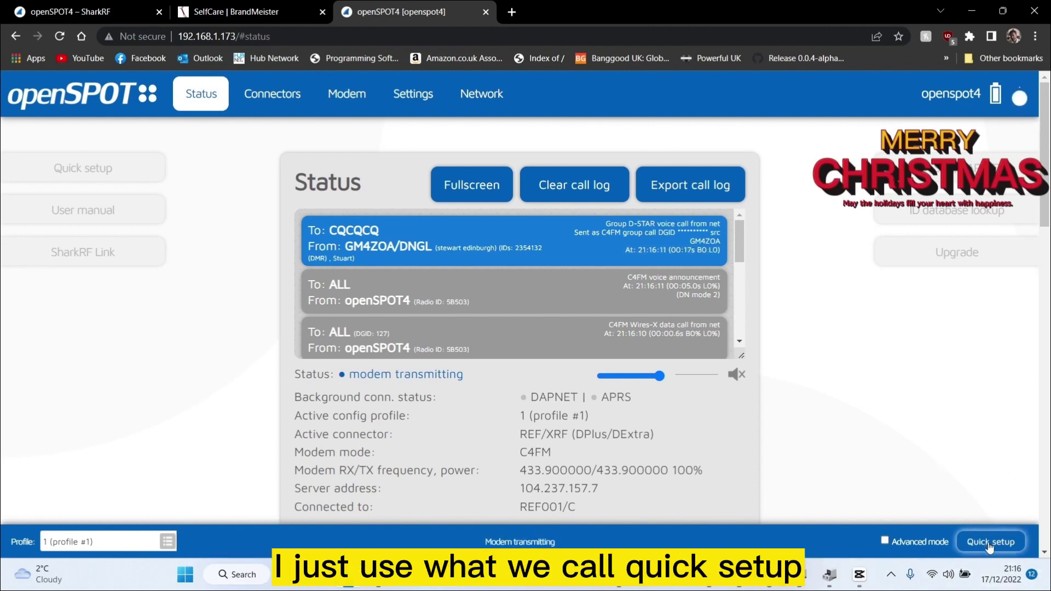
left_click(884, 541)
left_click(883, 541)
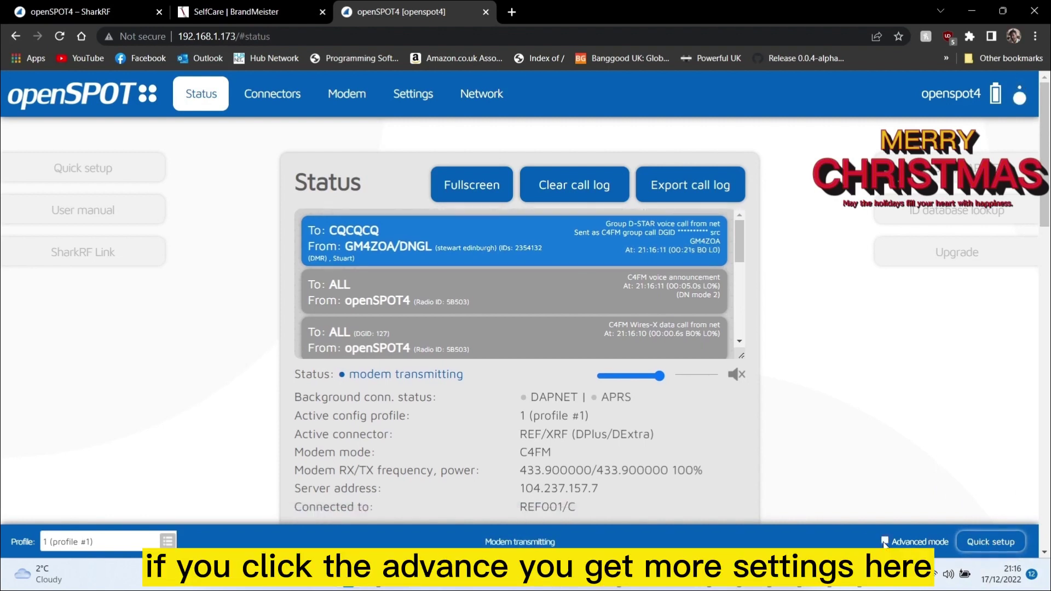
- Start another quick setup with C4FM as the radio type and YSFReflector as the network
left_click(1008, 542)
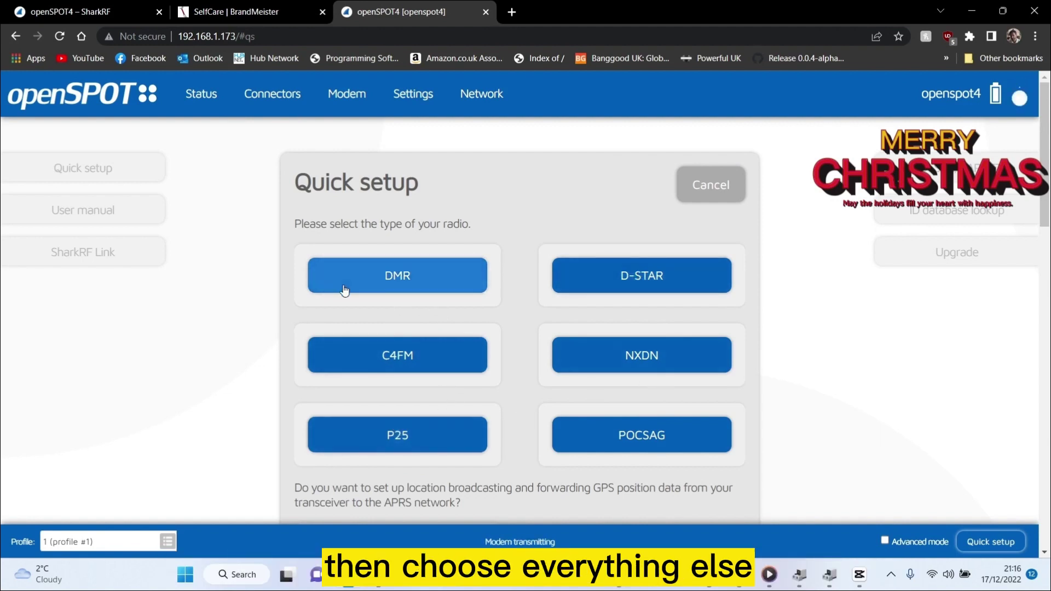
left_click(397, 357)
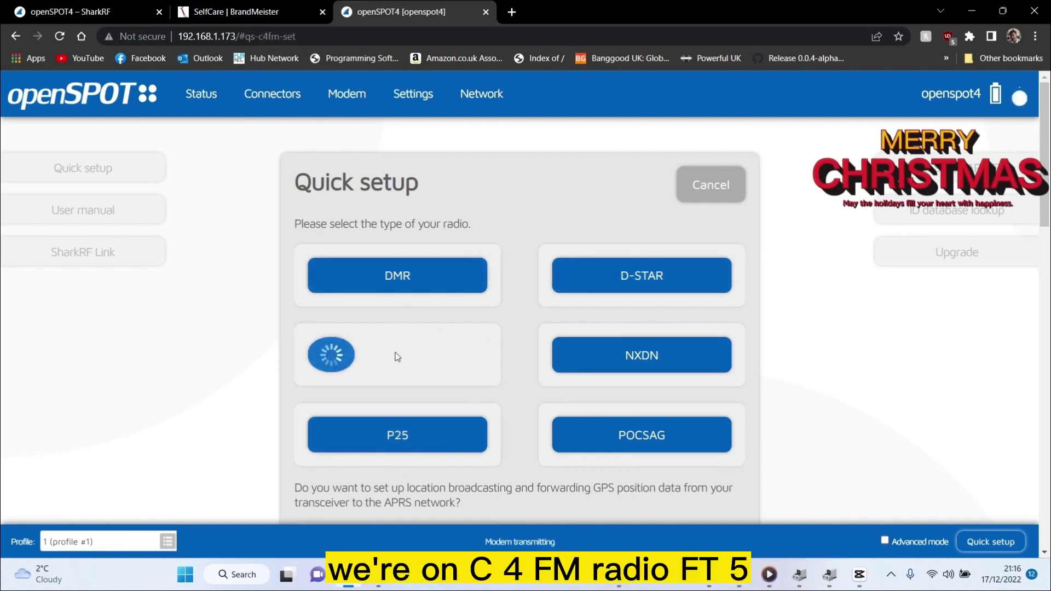
scroll(719, 301, "down", 1)
scroll(718, 301, "down", 2)
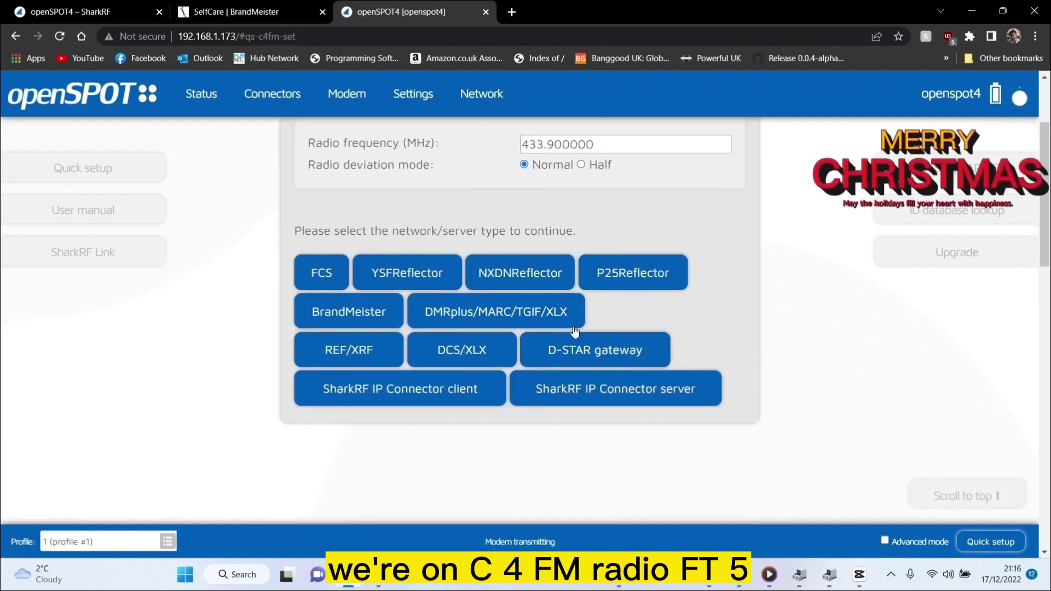
left_click(404, 272)
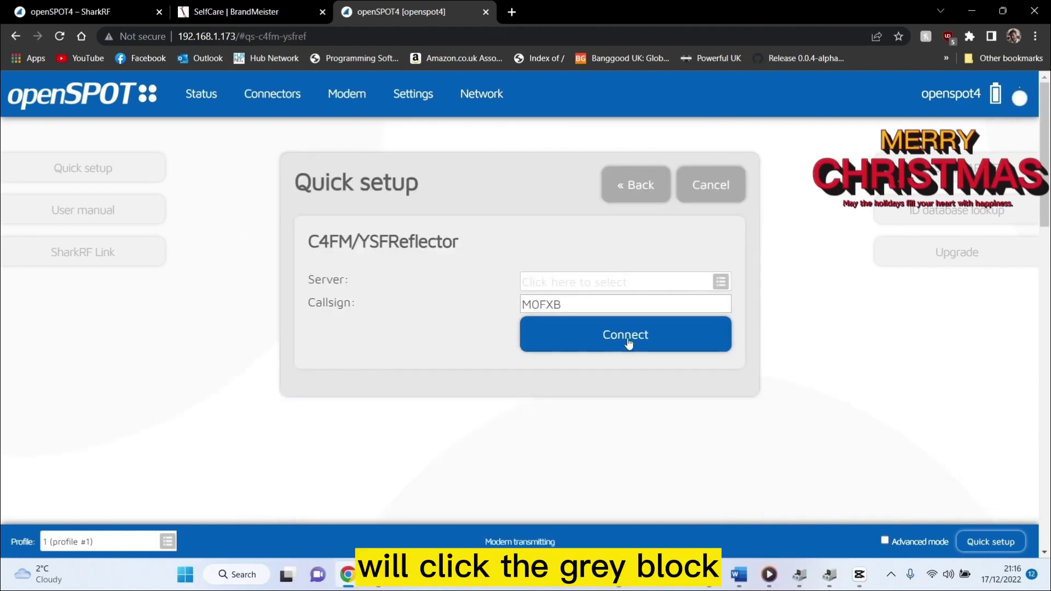
- Choose 00-CQ-UK (54321) as the YSFReflector server and connect the hotspot to it
left_click(721, 282)
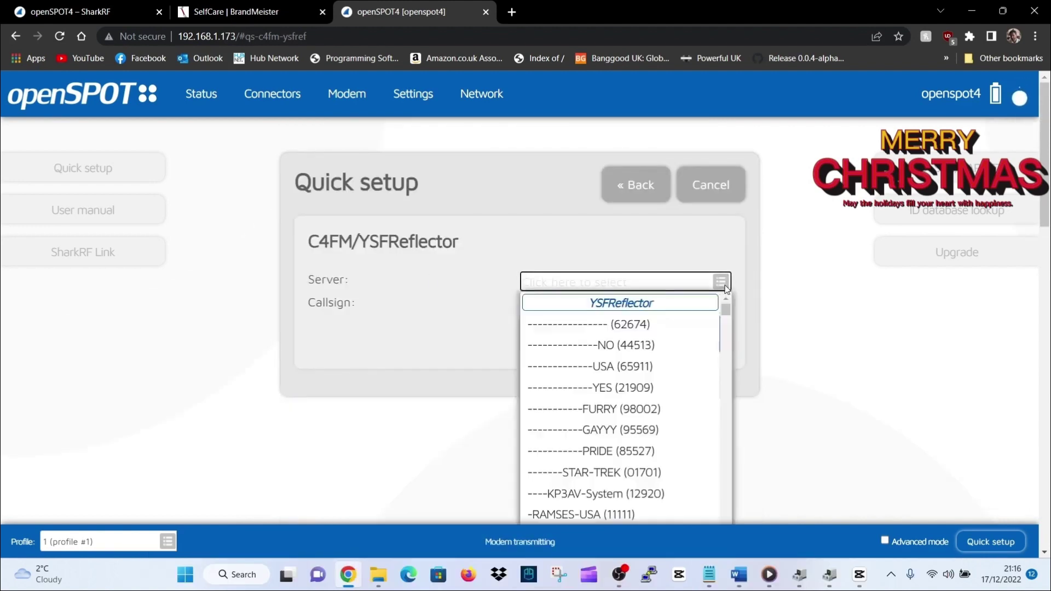
scroll(659, 448, "down", 2)
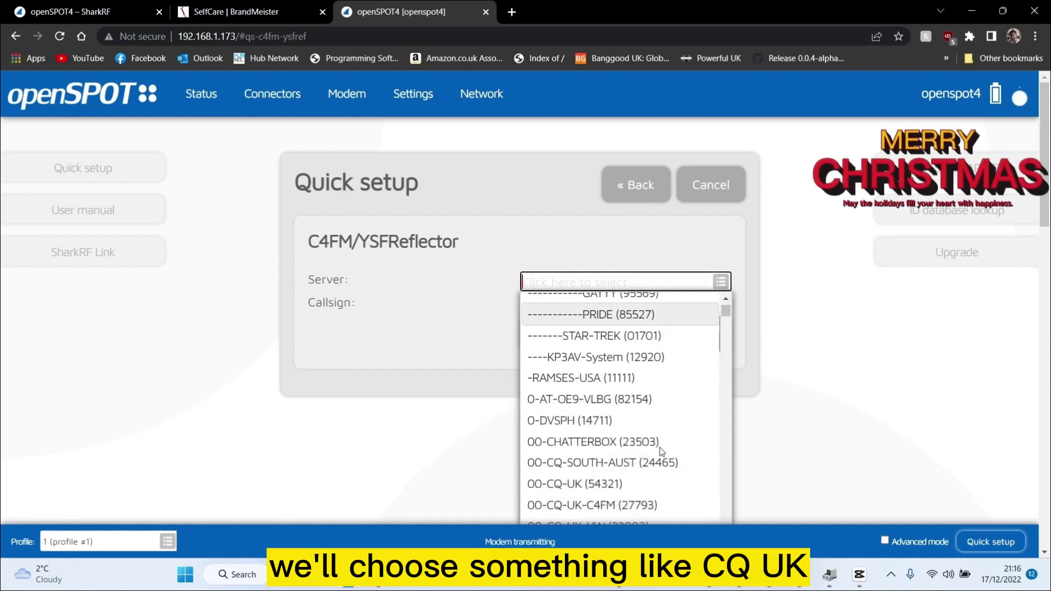
left_click(624, 484)
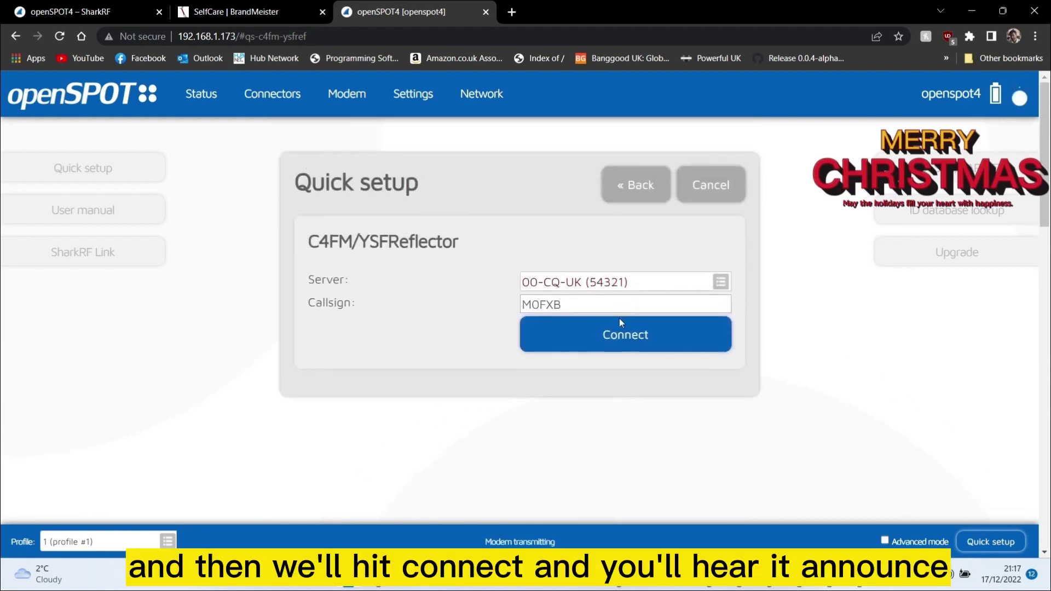
left_click(626, 340)
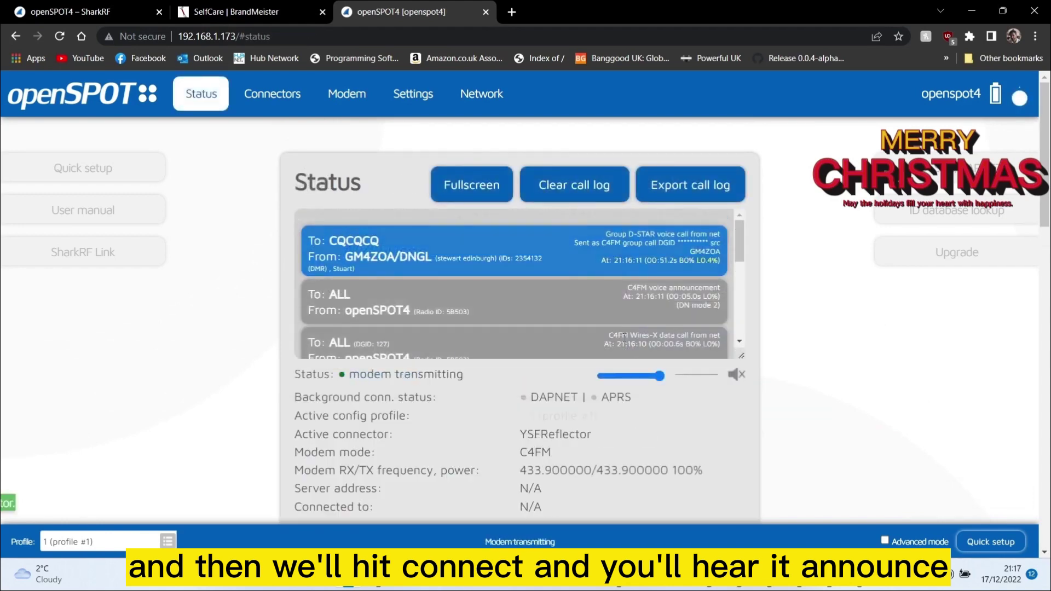